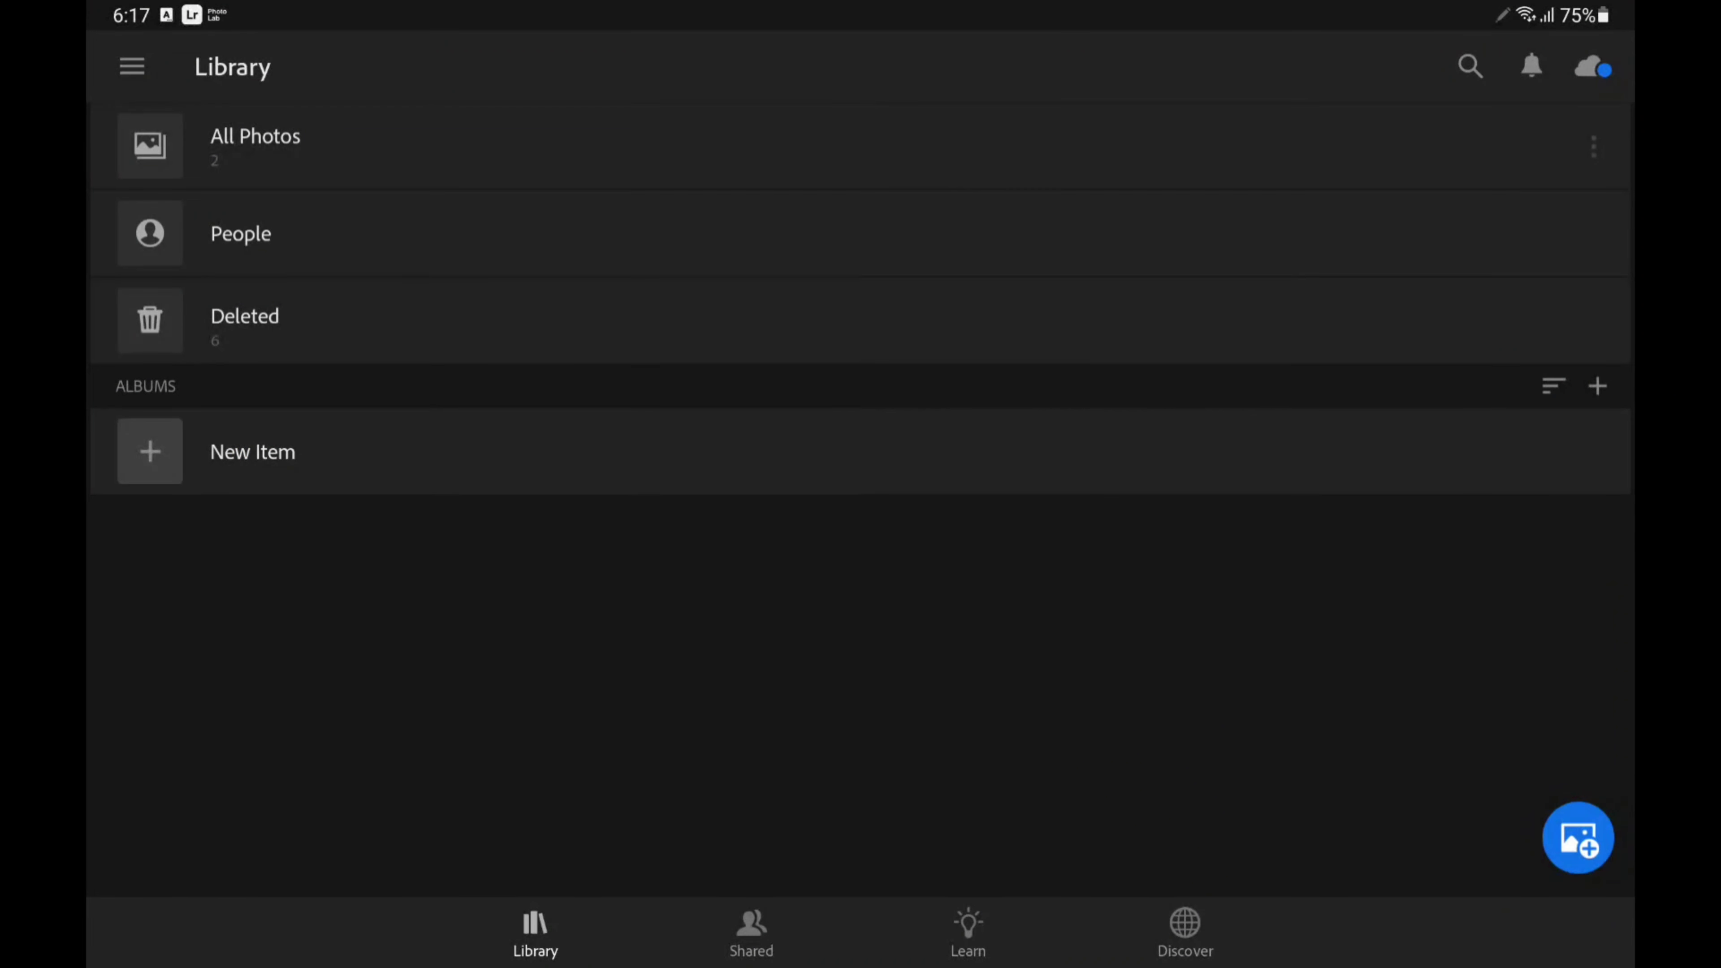
Open the saree portrait from All Photos and expand its Light adjustments.
{"action": "left_click", "coordinate": [350, 129]}
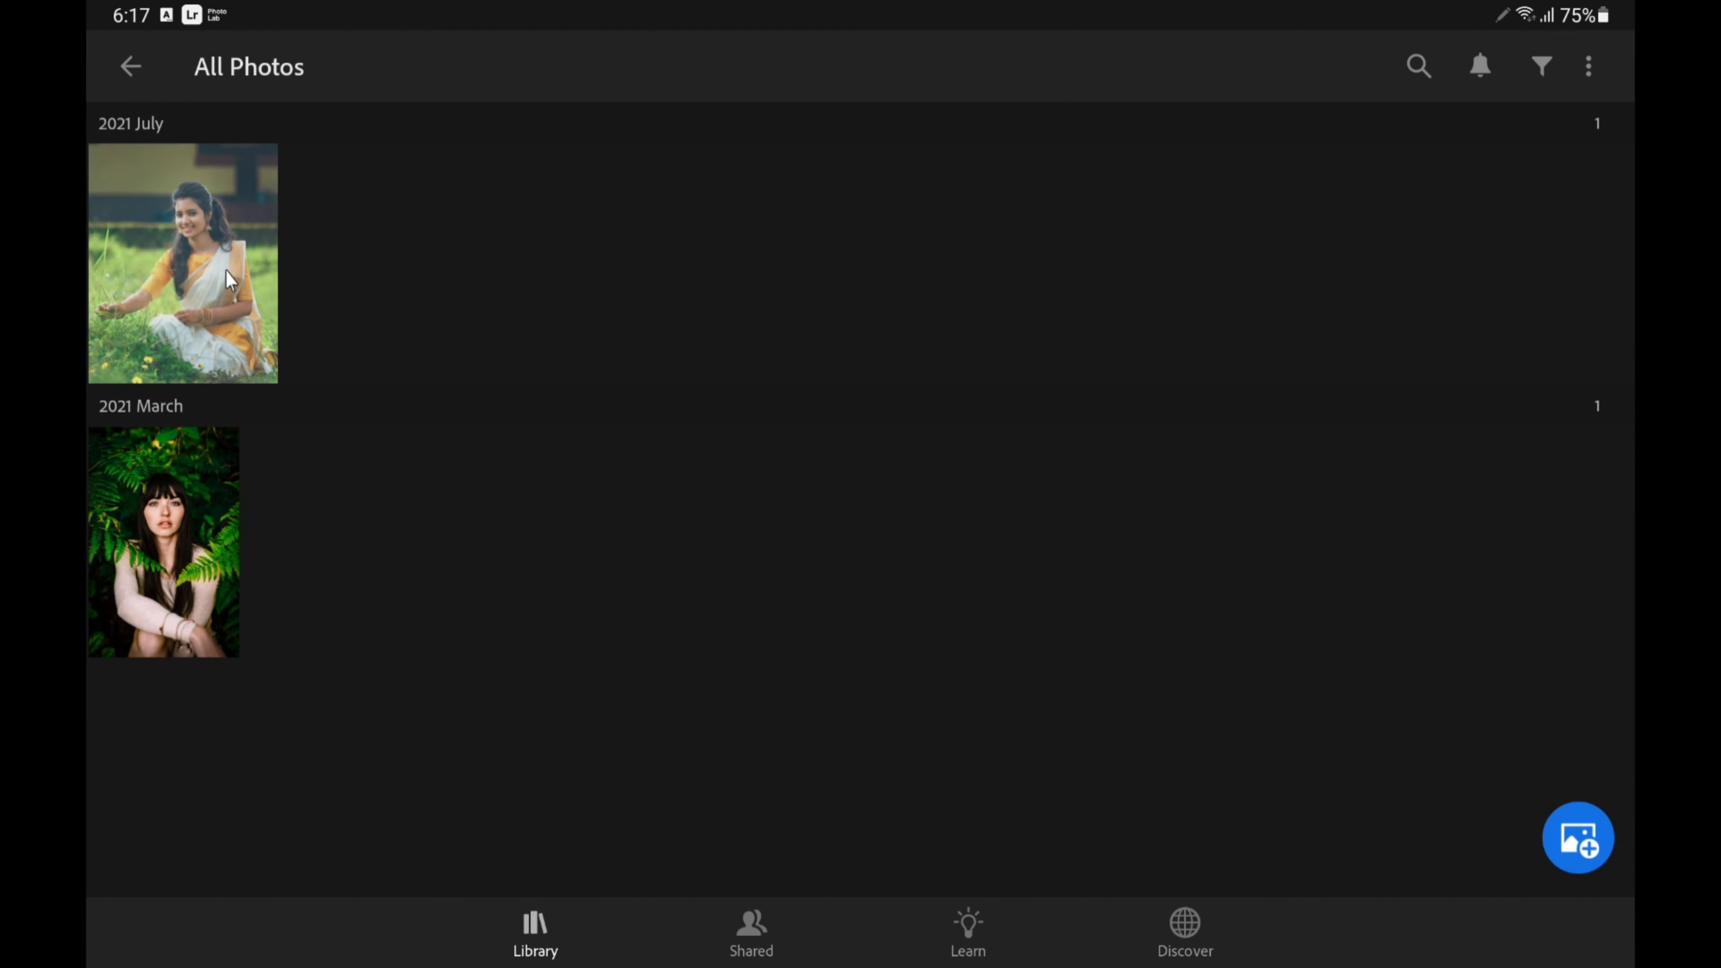
{"action": "left_click", "coordinate": [231, 278]}
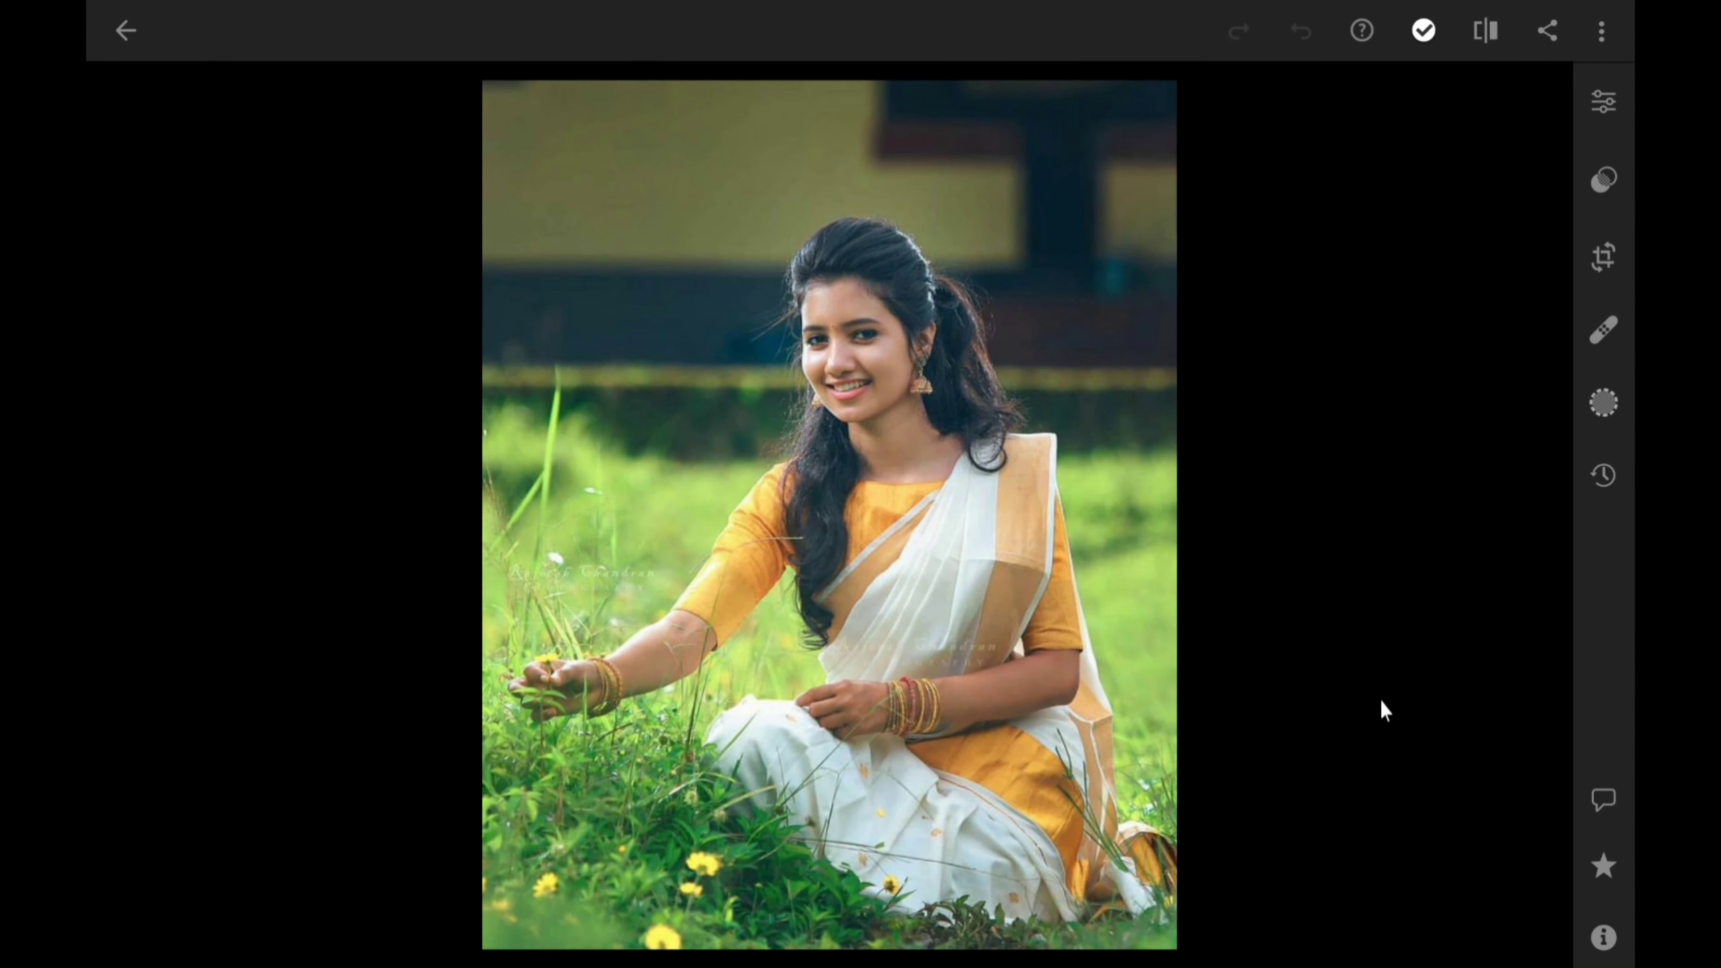
{"action": "left_click", "coordinate": [1604, 102]}
{"action": "left_click", "coordinate": [1256, 289]}
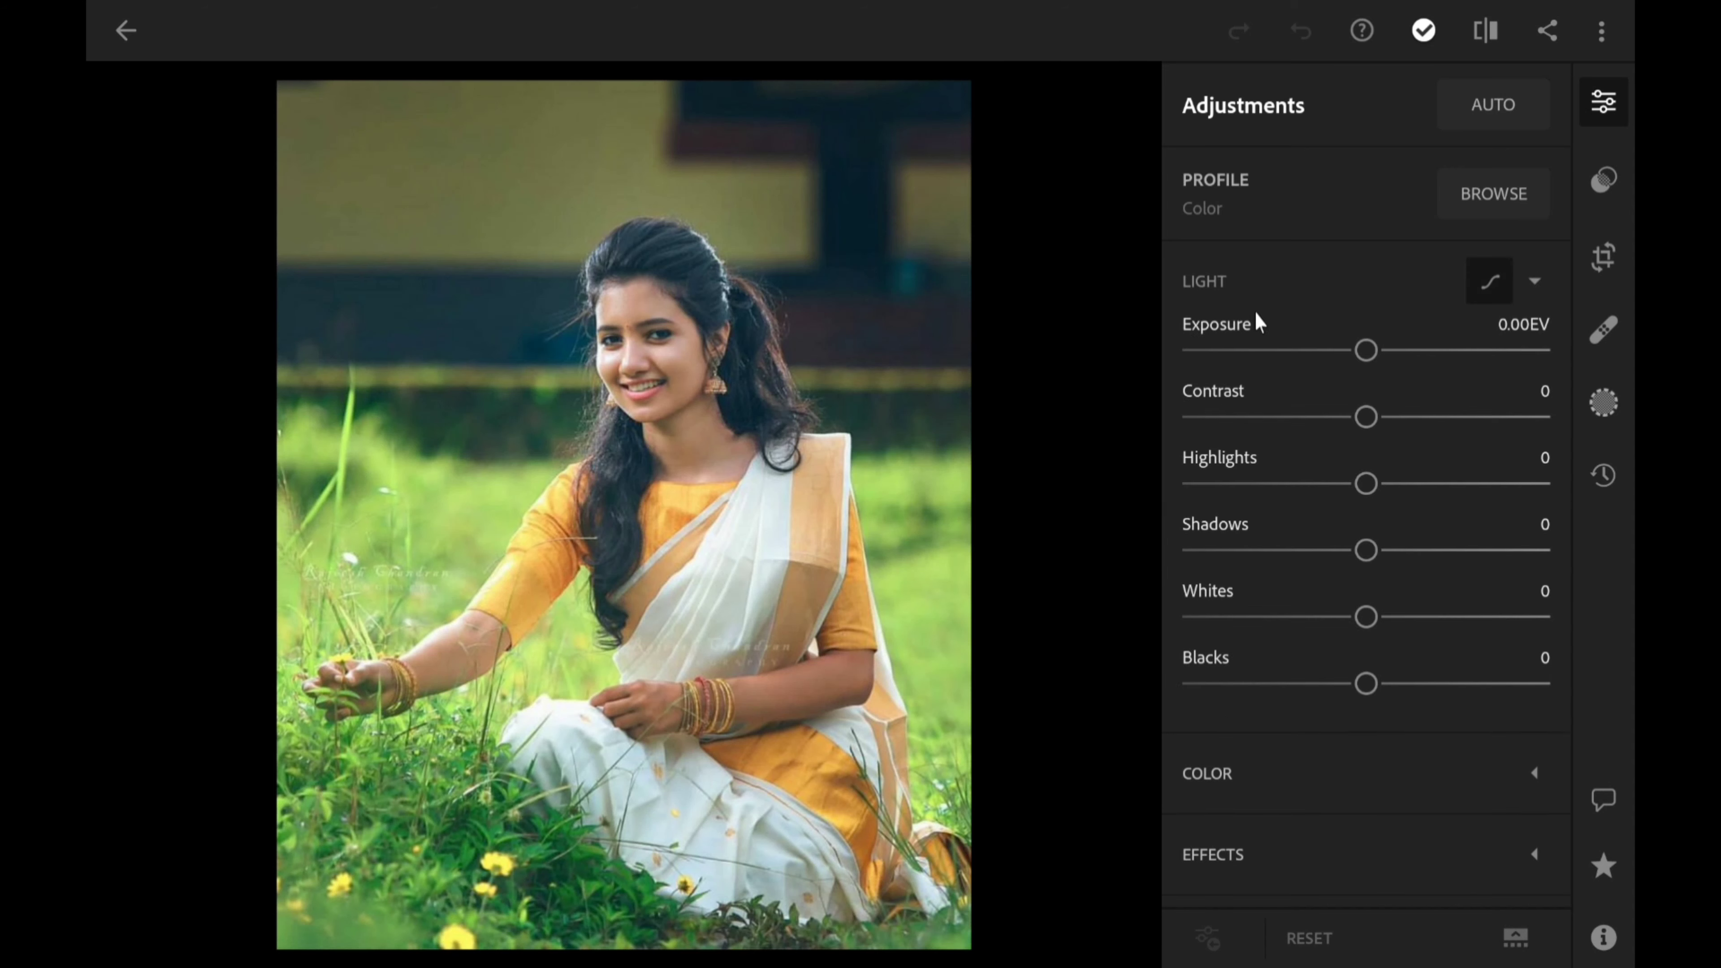
Set Exposure -0.48EV, Contrast 40, Highlights -10 and Shadows -18.
{"action": "left_click_drag", "start_coordinate": [1368, 351], "coordinate": [1347, 350]}
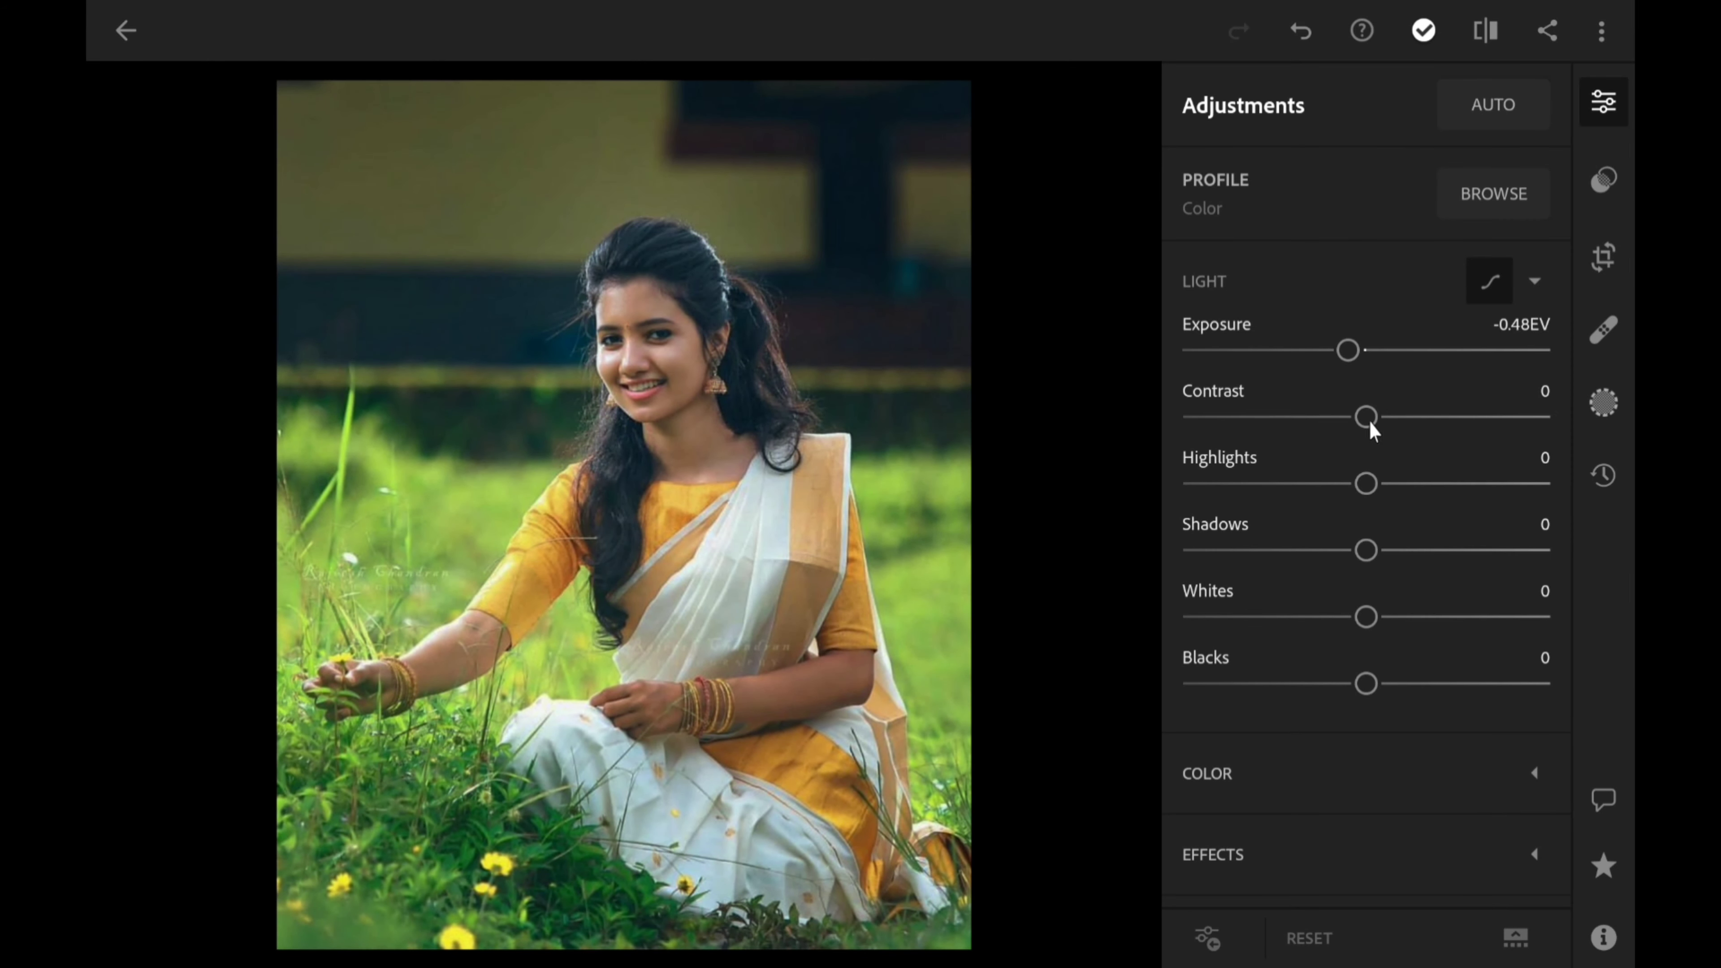
{"action": "left_click_drag", "start_coordinate": [1366, 417], "coordinate": [1447, 429]}
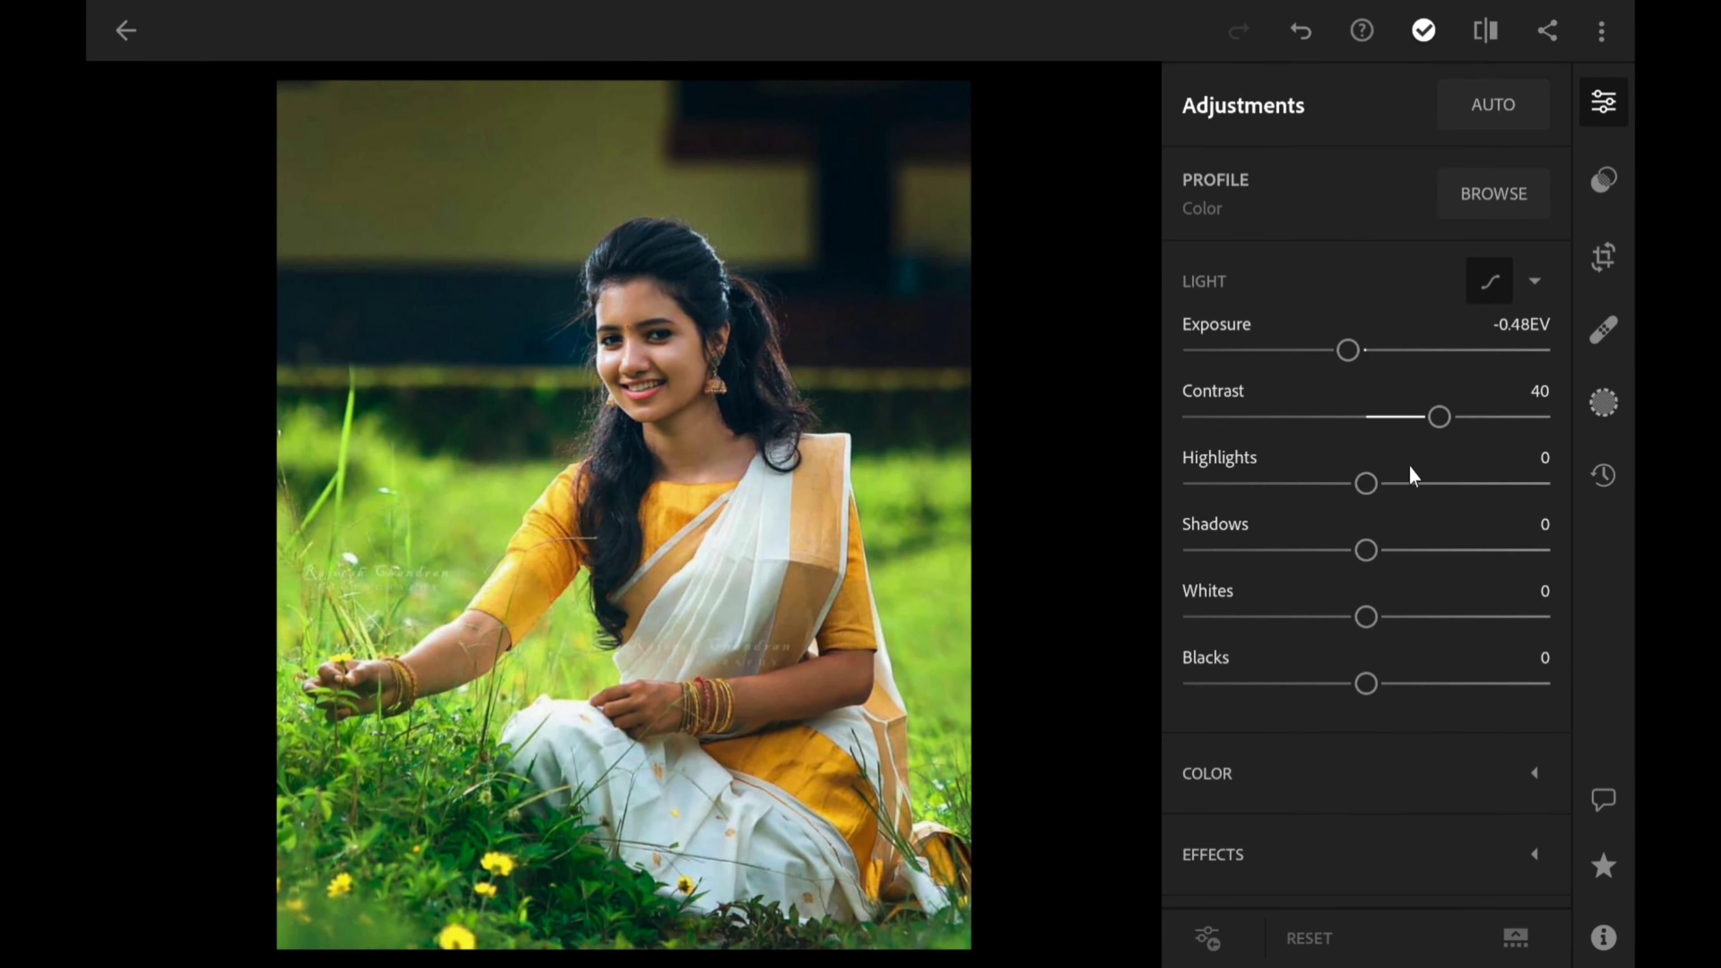
{"action": "left_click_drag", "start_coordinate": [1367, 483], "coordinate": [1350, 487]}
{"action": "mouse_move", "coordinate": [1368, 555]}
{"action": "left_mouse_down"}
{"action": "mouse_move", "coordinate": [1308, 555]}
{"action": "mouse_move", "coordinate": [1409, 617]}
{"action": "mouse_move", "coordinate": [1338, 684]}
{"action": "left_mouse_up"}
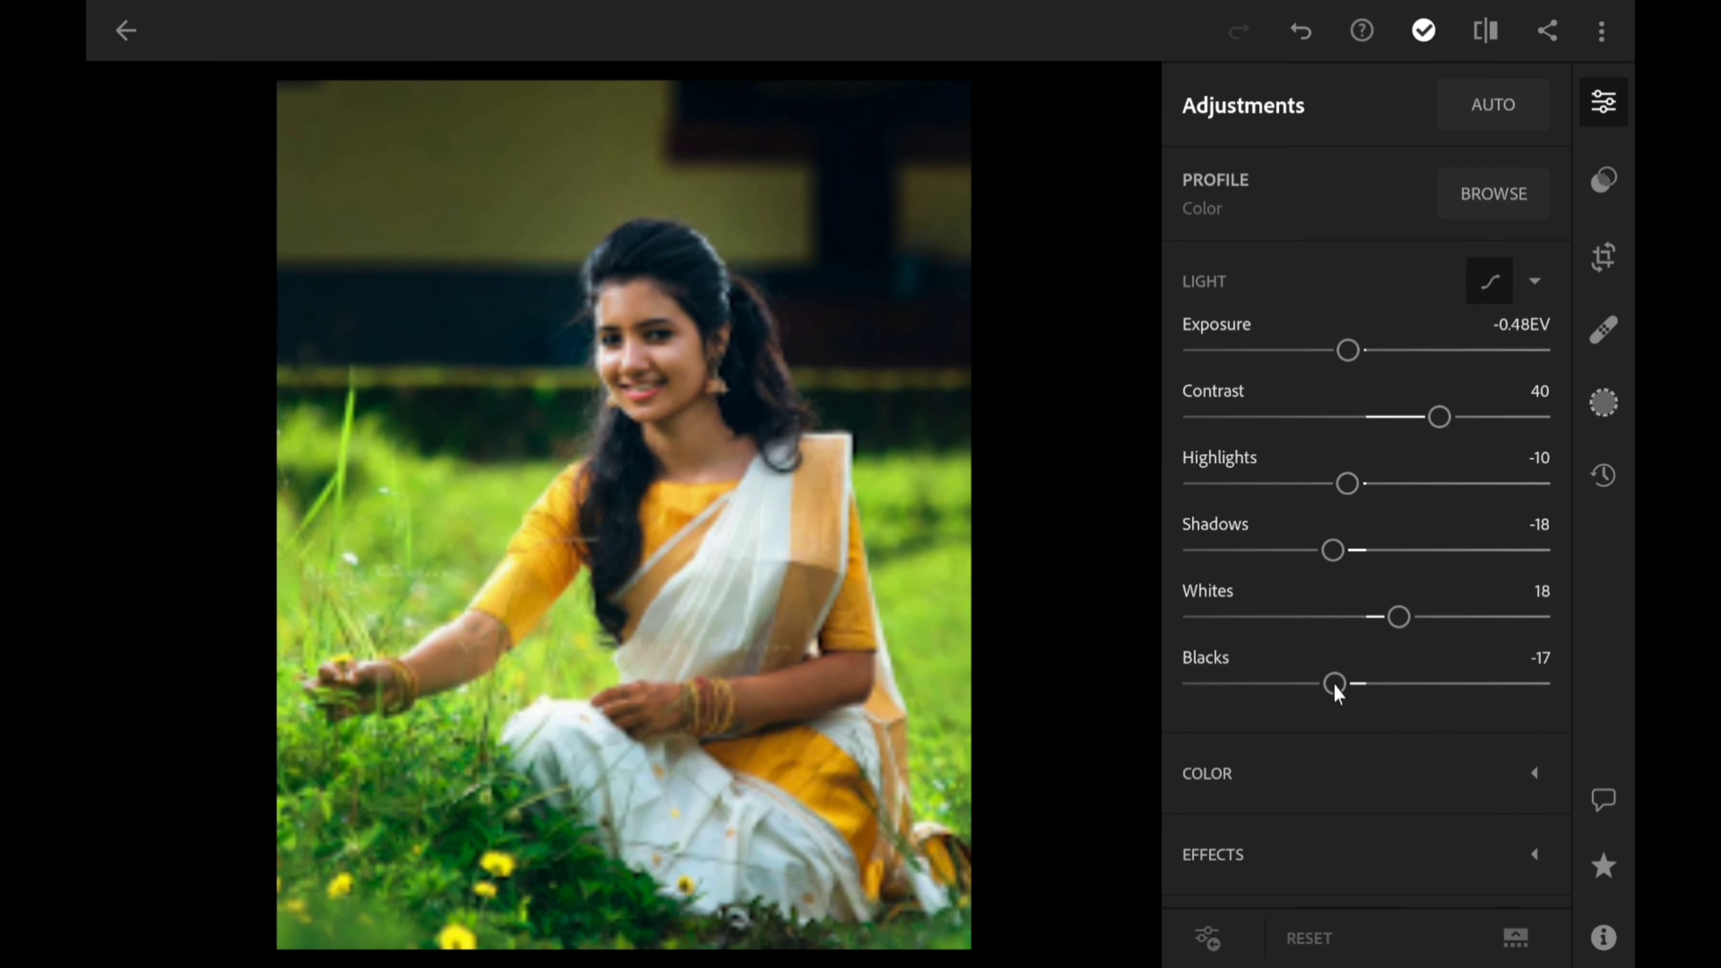
In the Color panel, set Temp -8, Tint 25, Vibrance 29 and Saturation 40.
{"action": "left_click", "coordinate": [1529, 283]}
{"action": "left_click", "coordinate": [1434, 401]}
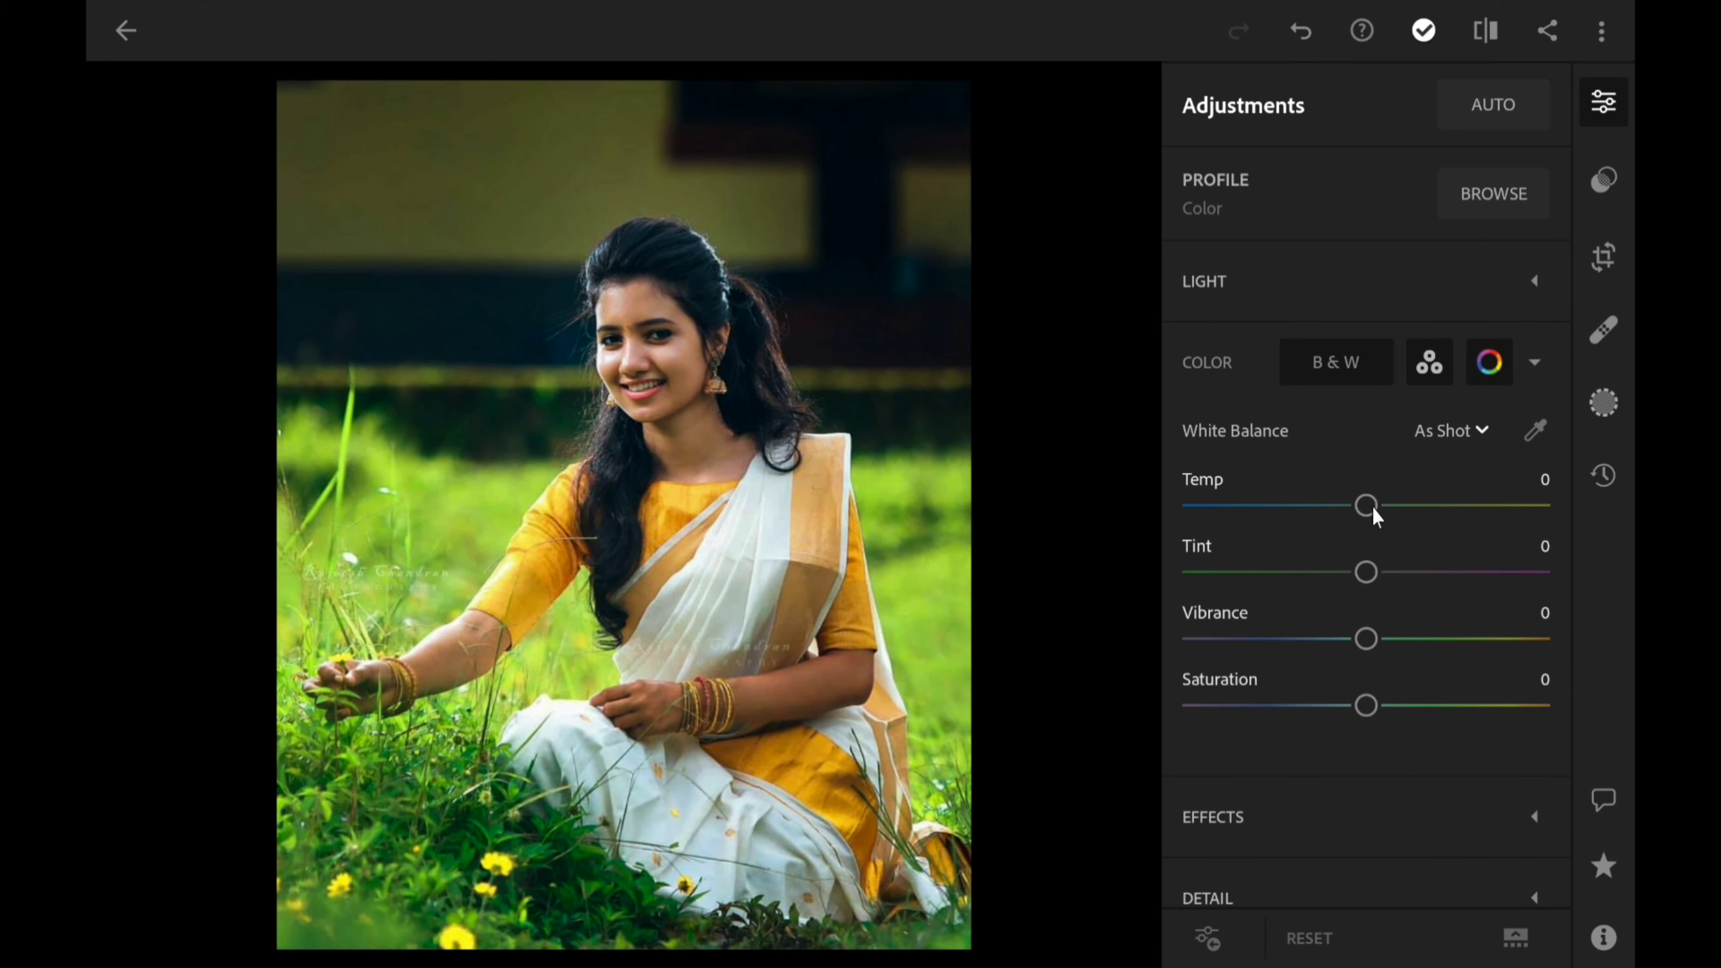
{"action": "left_click_drag", "start_coordinate": [1374, 509], "coordinate": [1343, 512]}
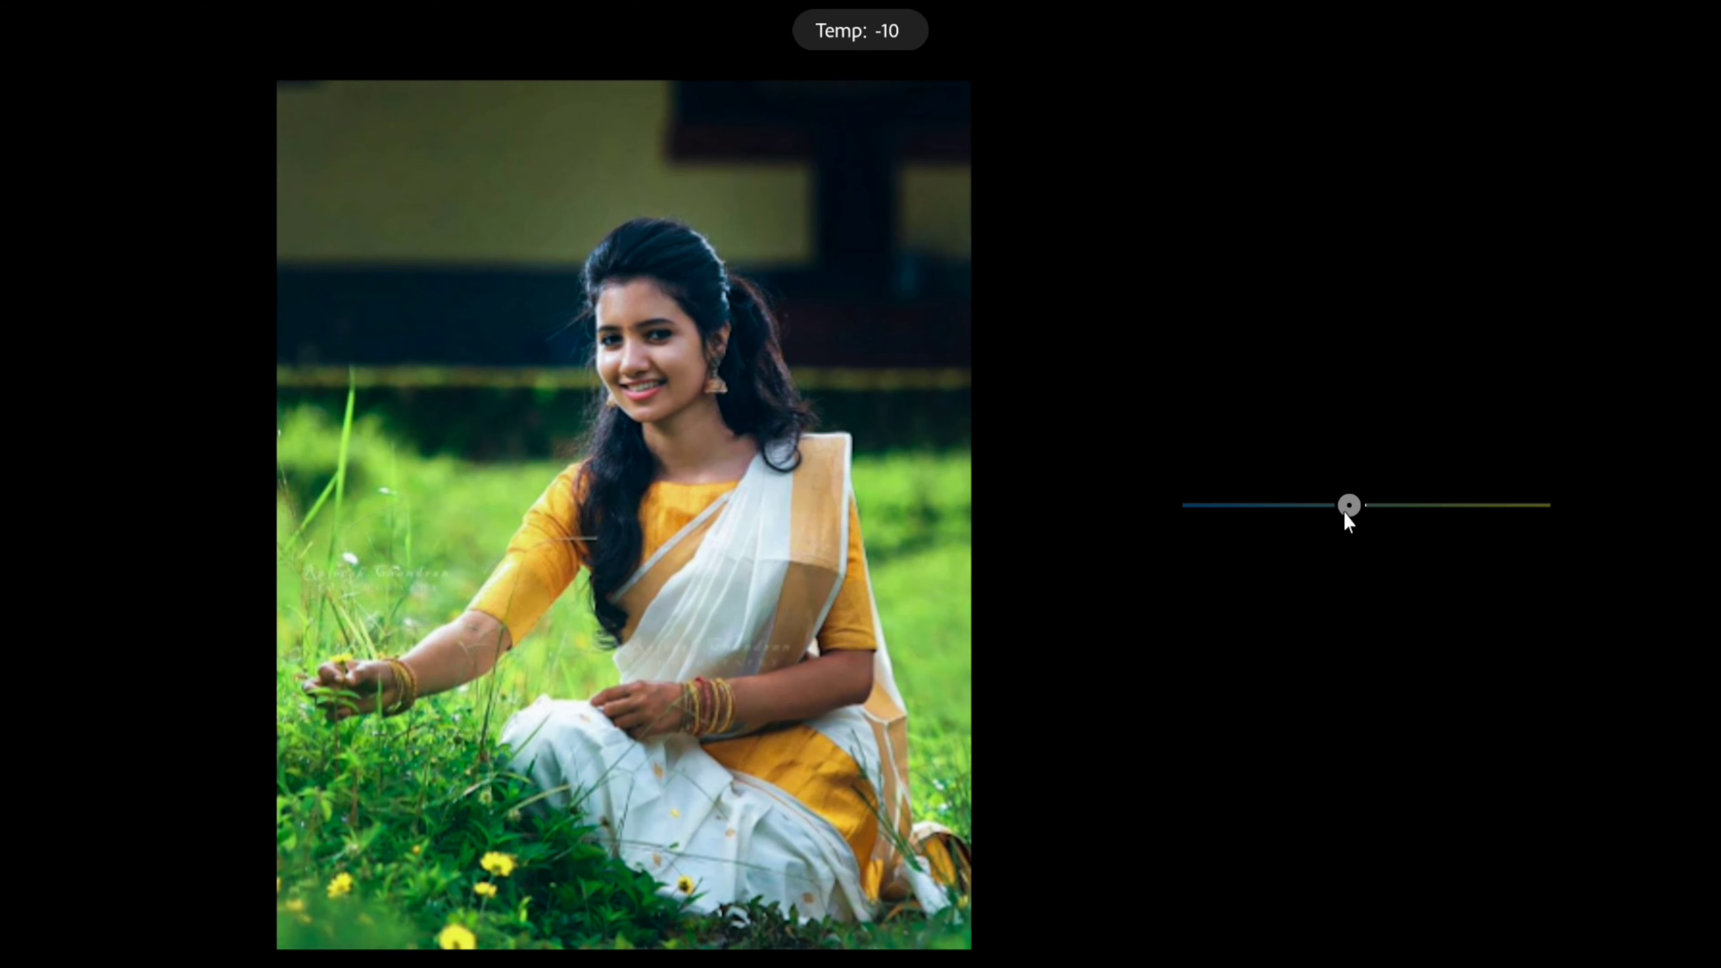
{"action": "left_click_drag", "start_coordinate": [1369, 577], "coordinate": [1414, 585]}
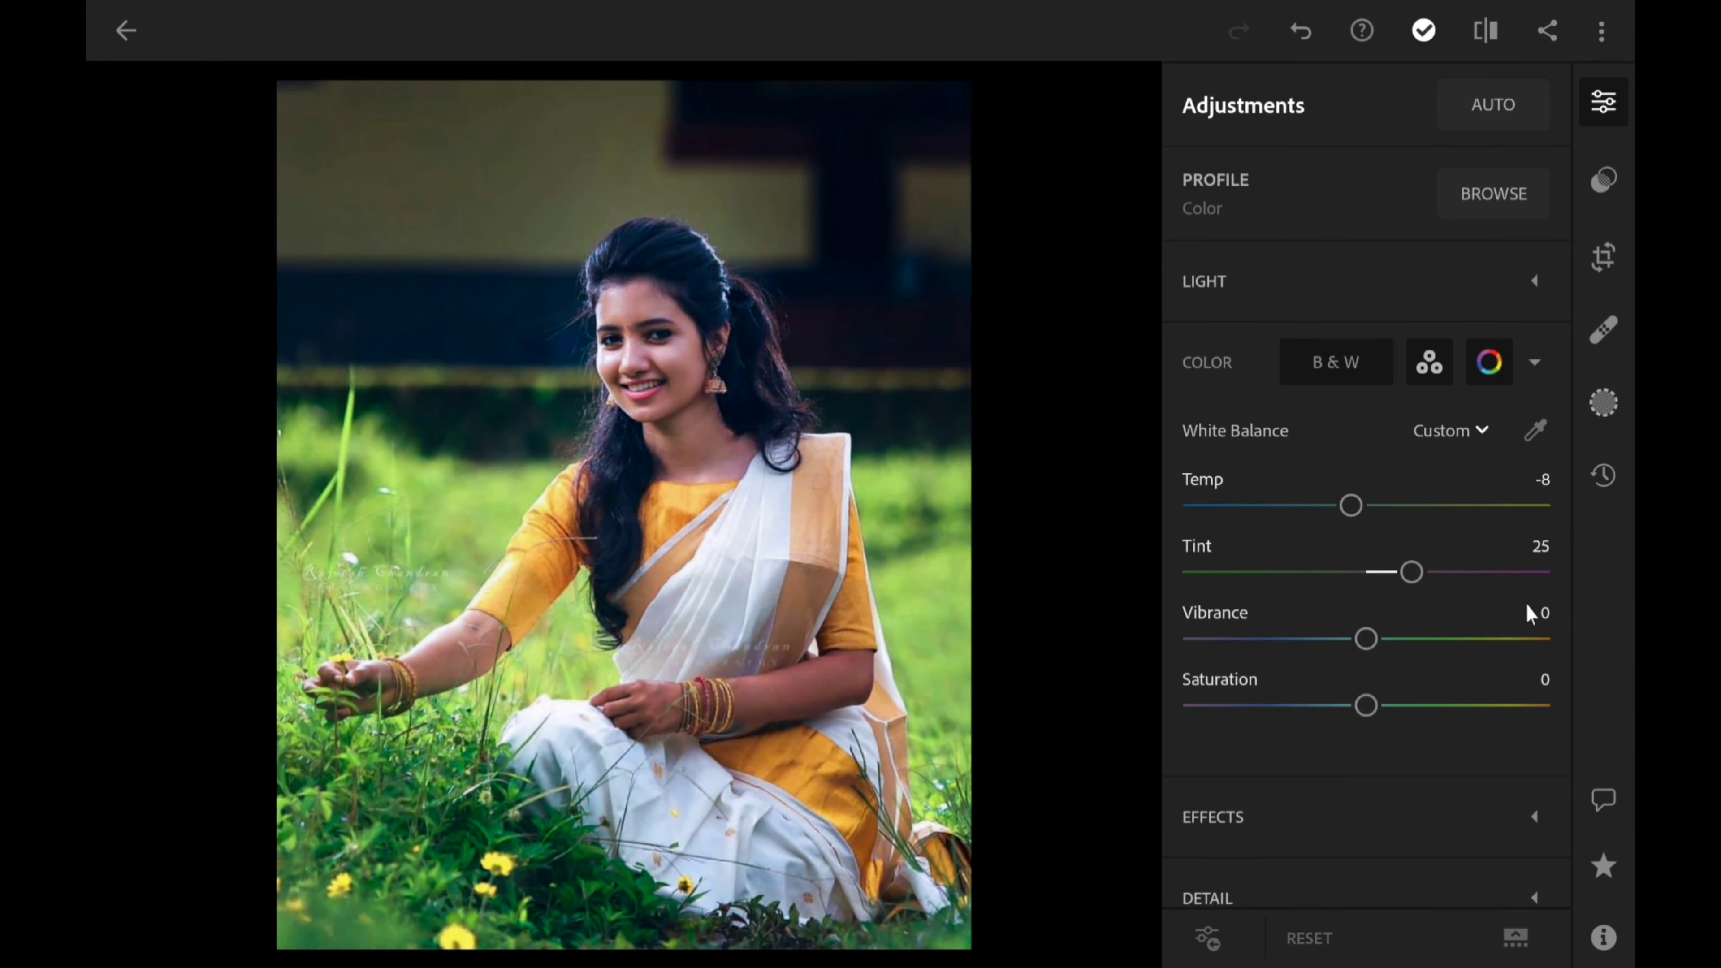
{"action": "mouse_move", "coordinate": [1370, 651]}
{"action": "left_mouse_down"}
{"action": "mouse_move", "coordinate": [1432, 662]}
{"action": "mouse_move", "coordinate": [1416, 650]}
{"action": "left_mouse_up"}
{"action": "left_click_drag", "start_coordinate": [1291, 634], "coordinate": [1279, 636]}
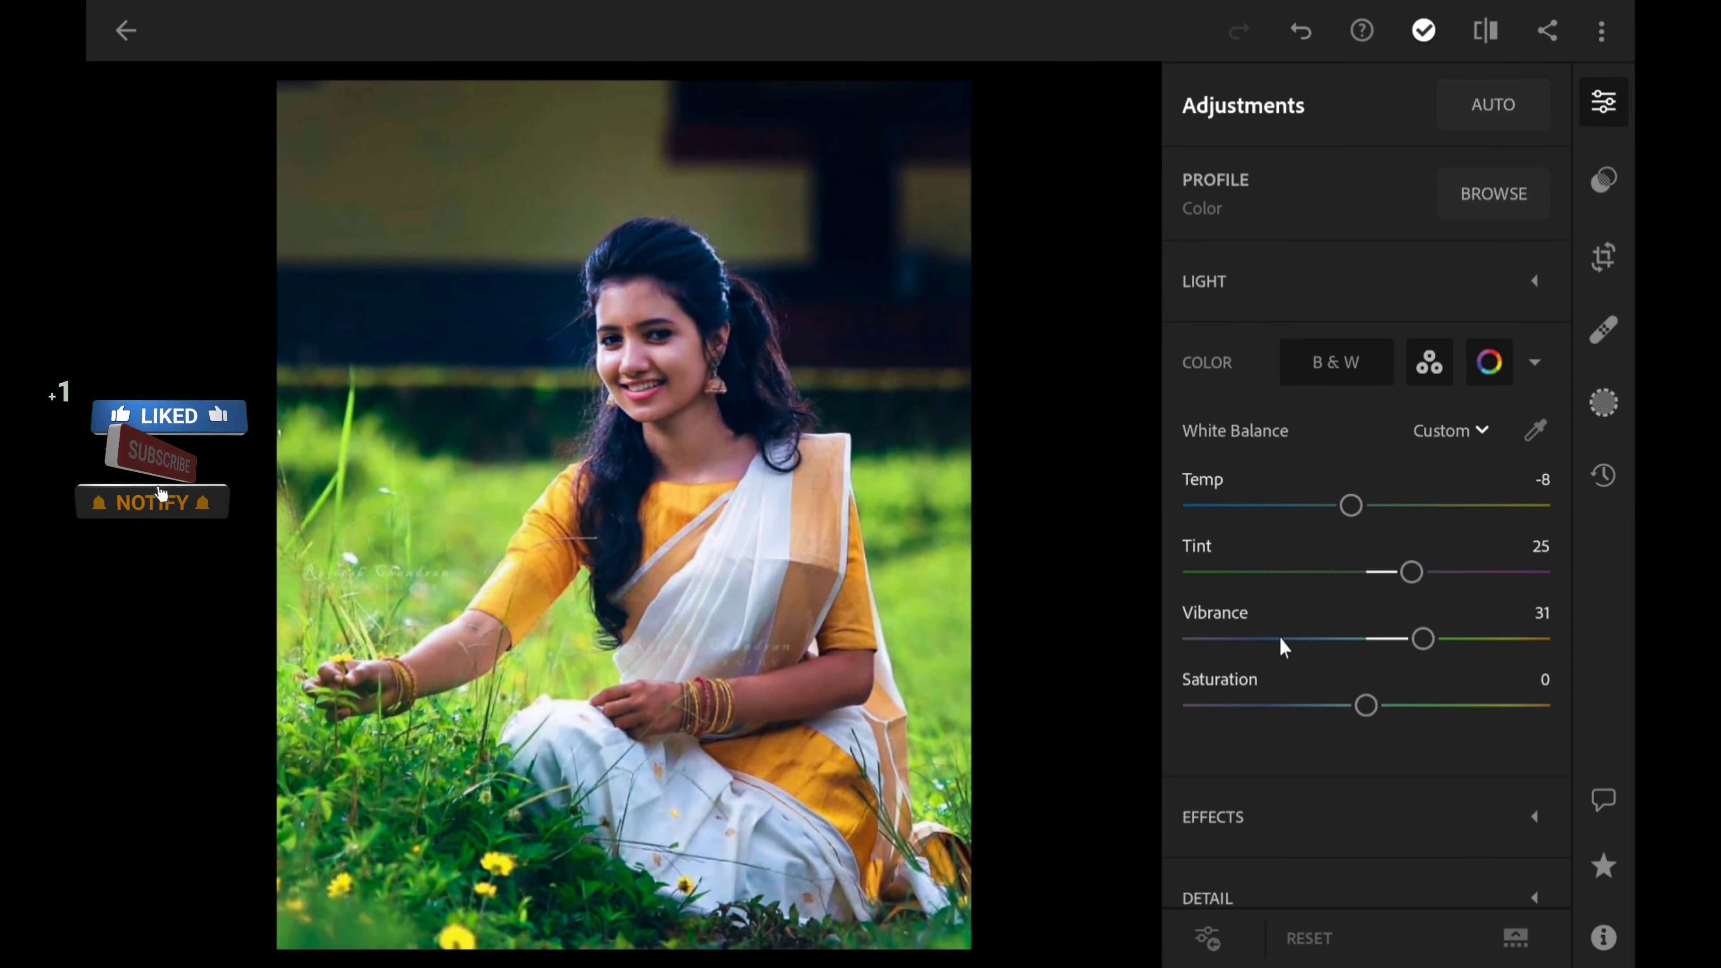
{"action": "mouse_move", "coordinate": [1371, 713]}
{"action": "left_mouse_down"}
{"action": "mouse_move", "coordinate": [1449, 721]}
{"action": "mouse_move", "coordinate": [1436, 711]}
{"action": "left_mouse_up"}
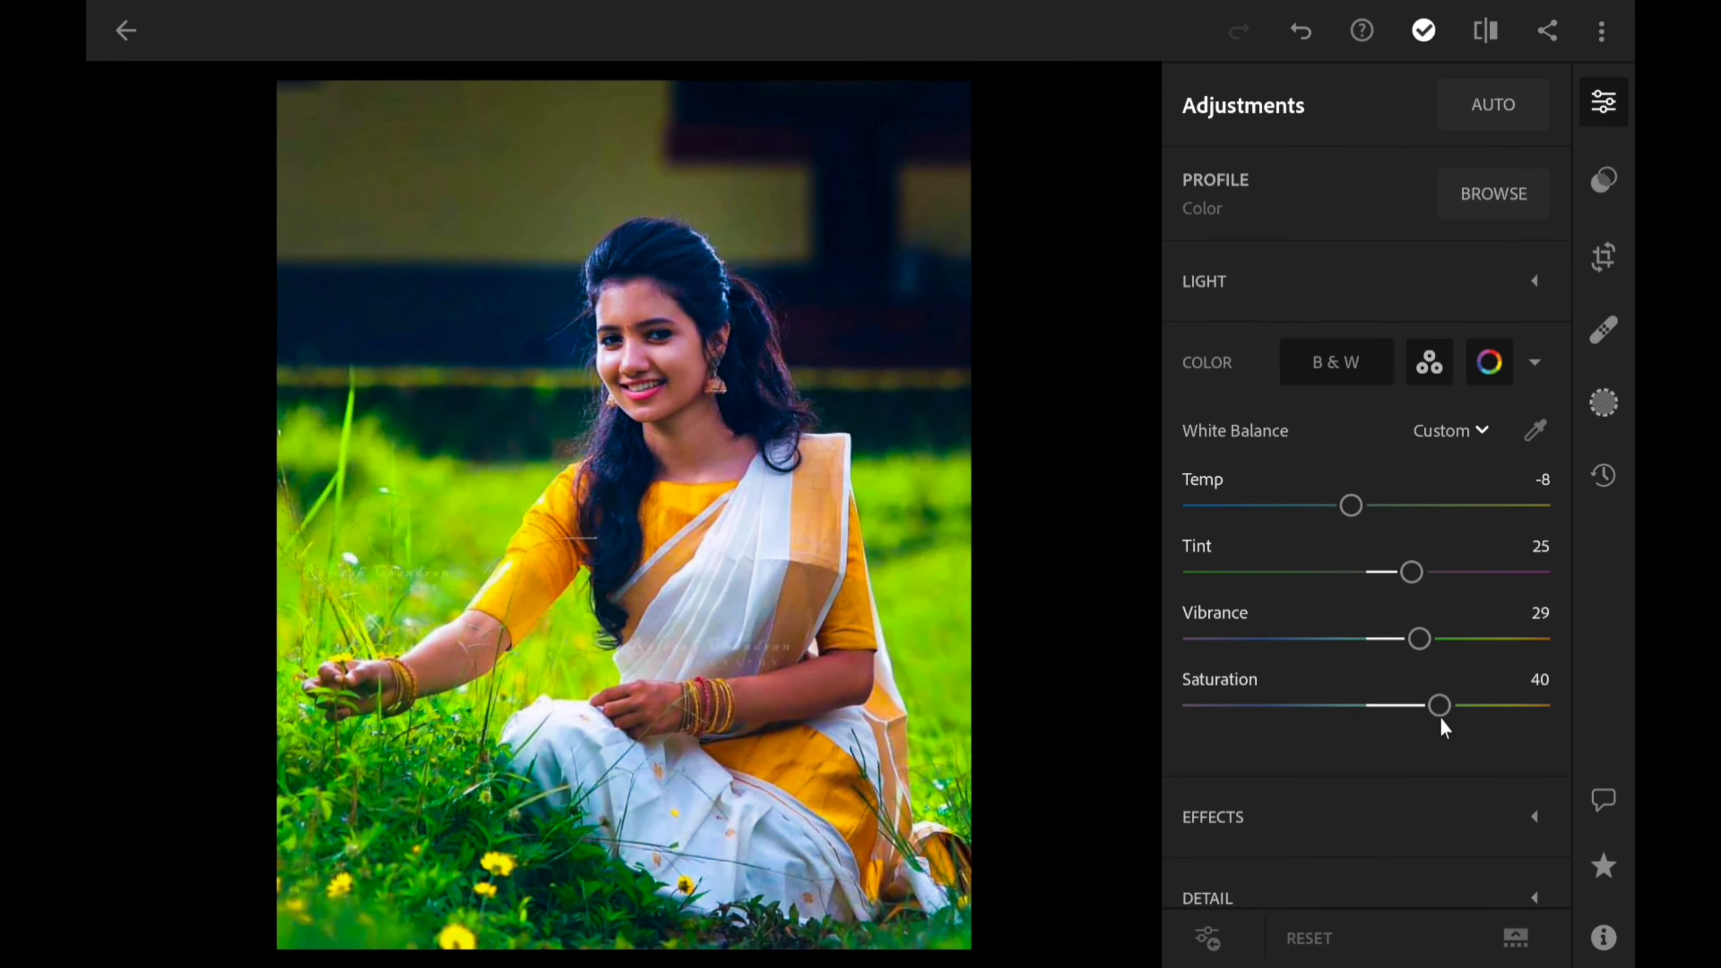
In Color Mix, slightly adjust the reds, then set orange Hue -10, Saturation 20, Luminance -30.
{"action": "left_click", "coordinate": [1489, 365]}
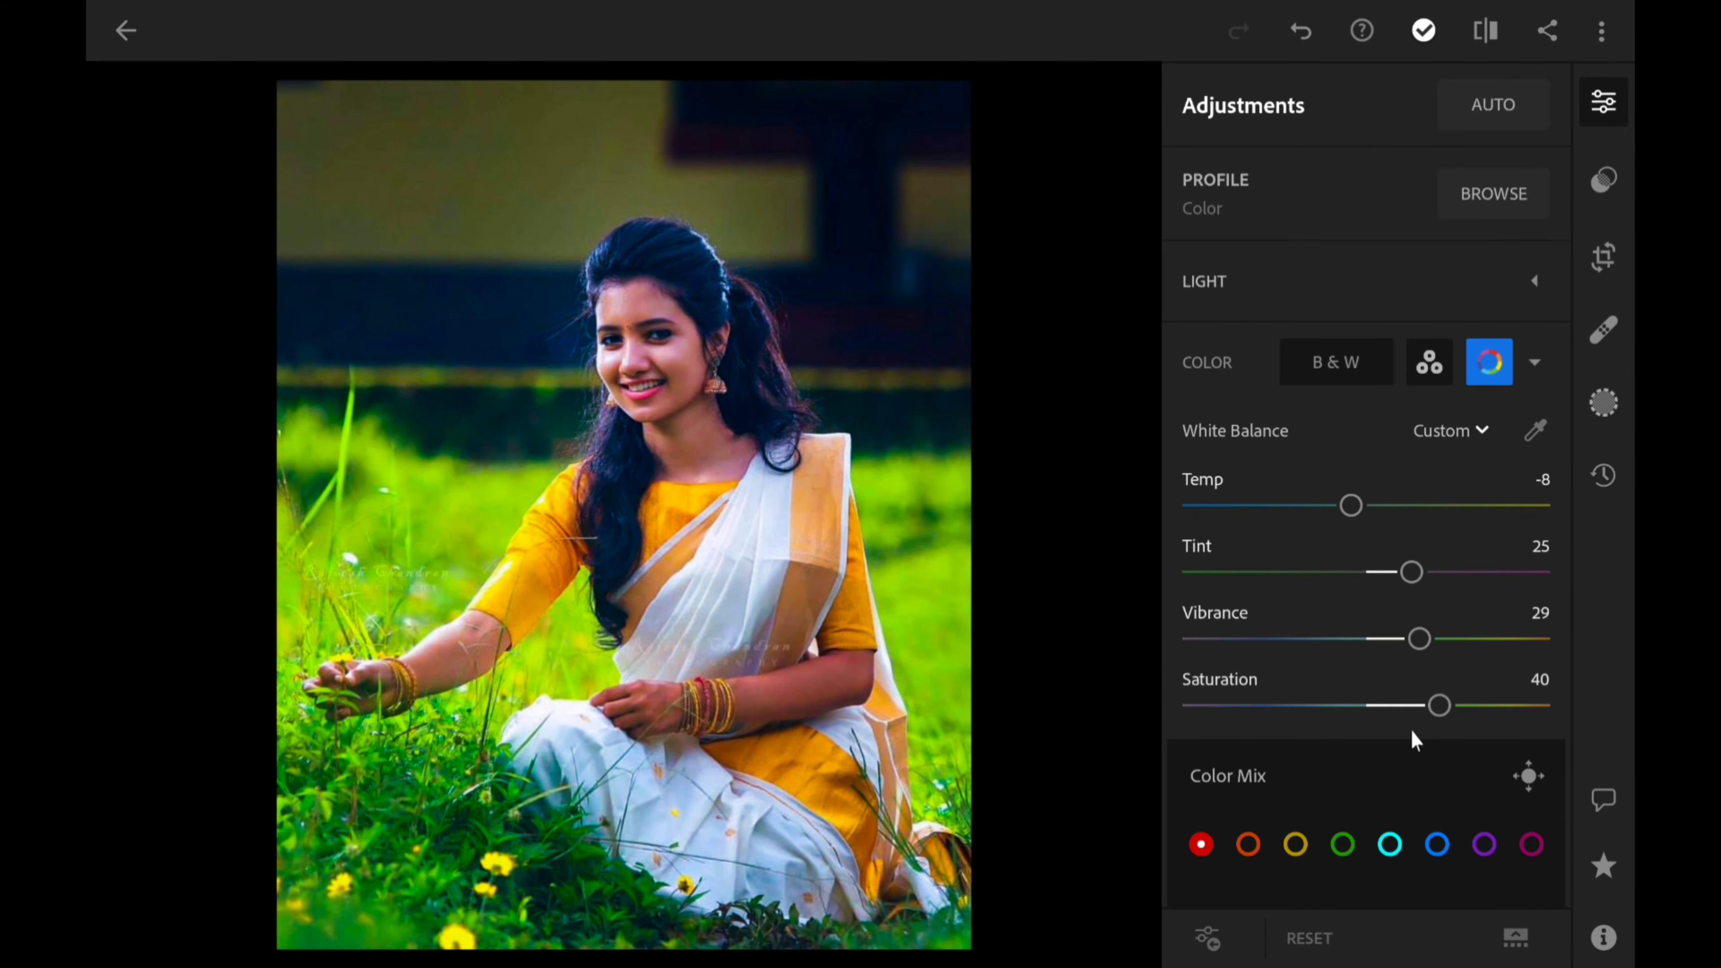
{"action": "left_click_drag", "start_coordinate": [1381, 745], "coordinate": [1459, 164]}
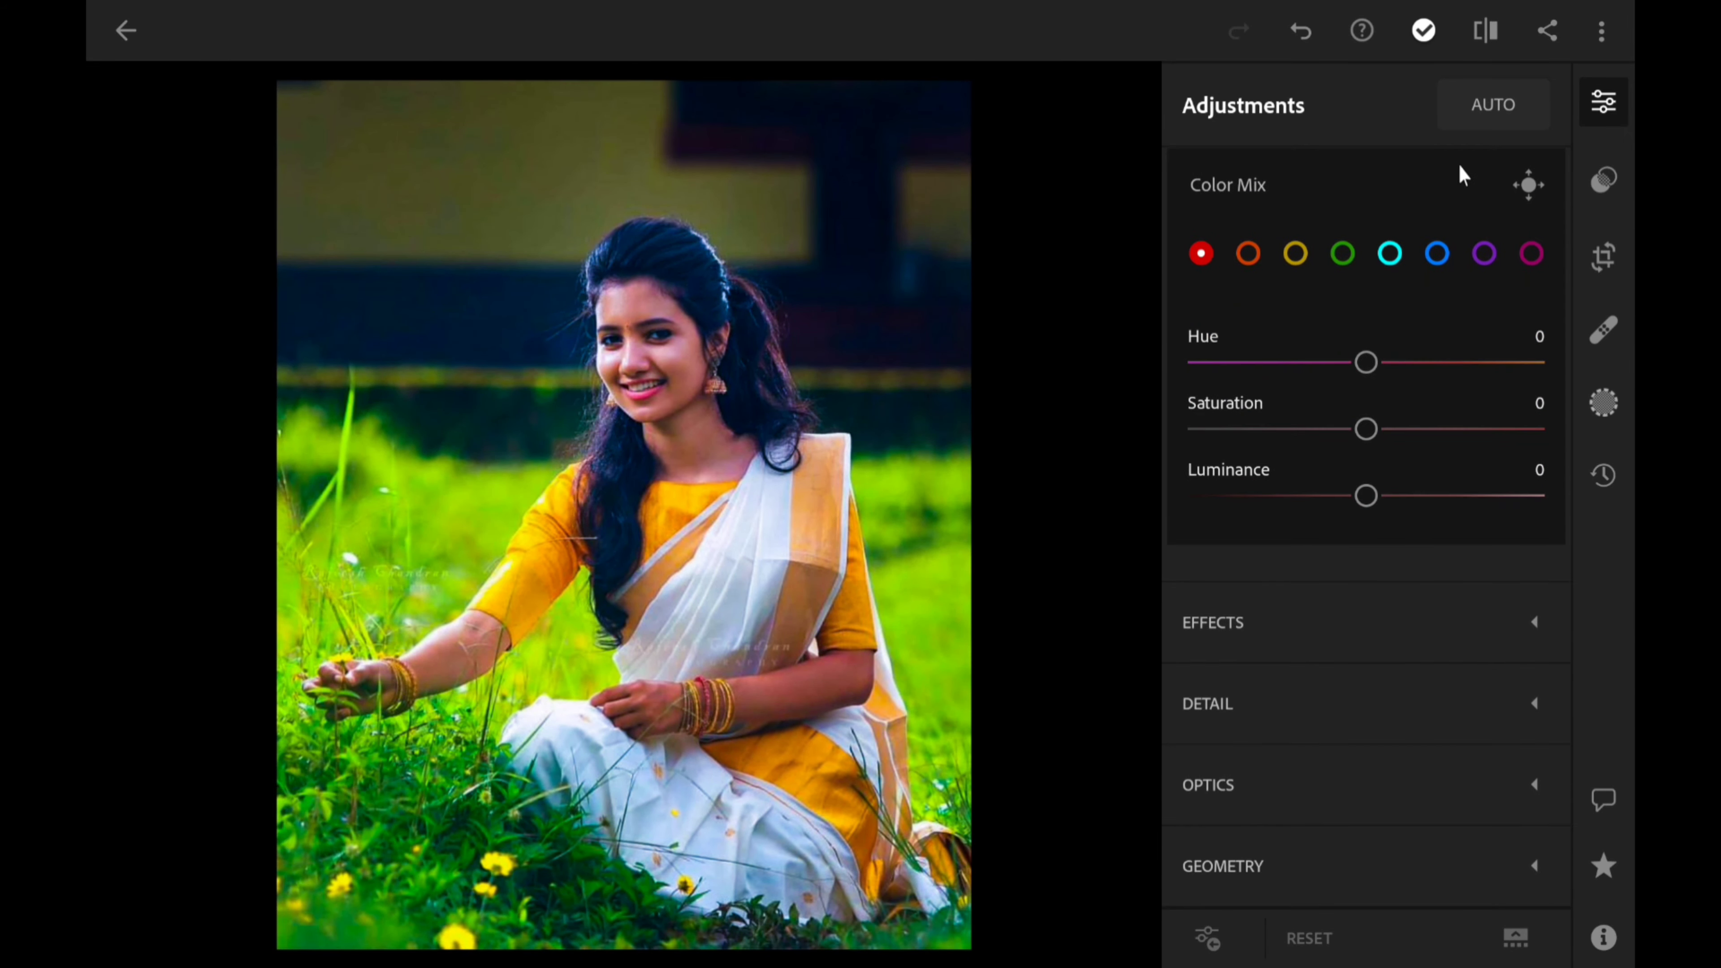
{"action": "left_click_drag", "start_coordinate": [1366, 362], "coordinate": [1378, 364]}
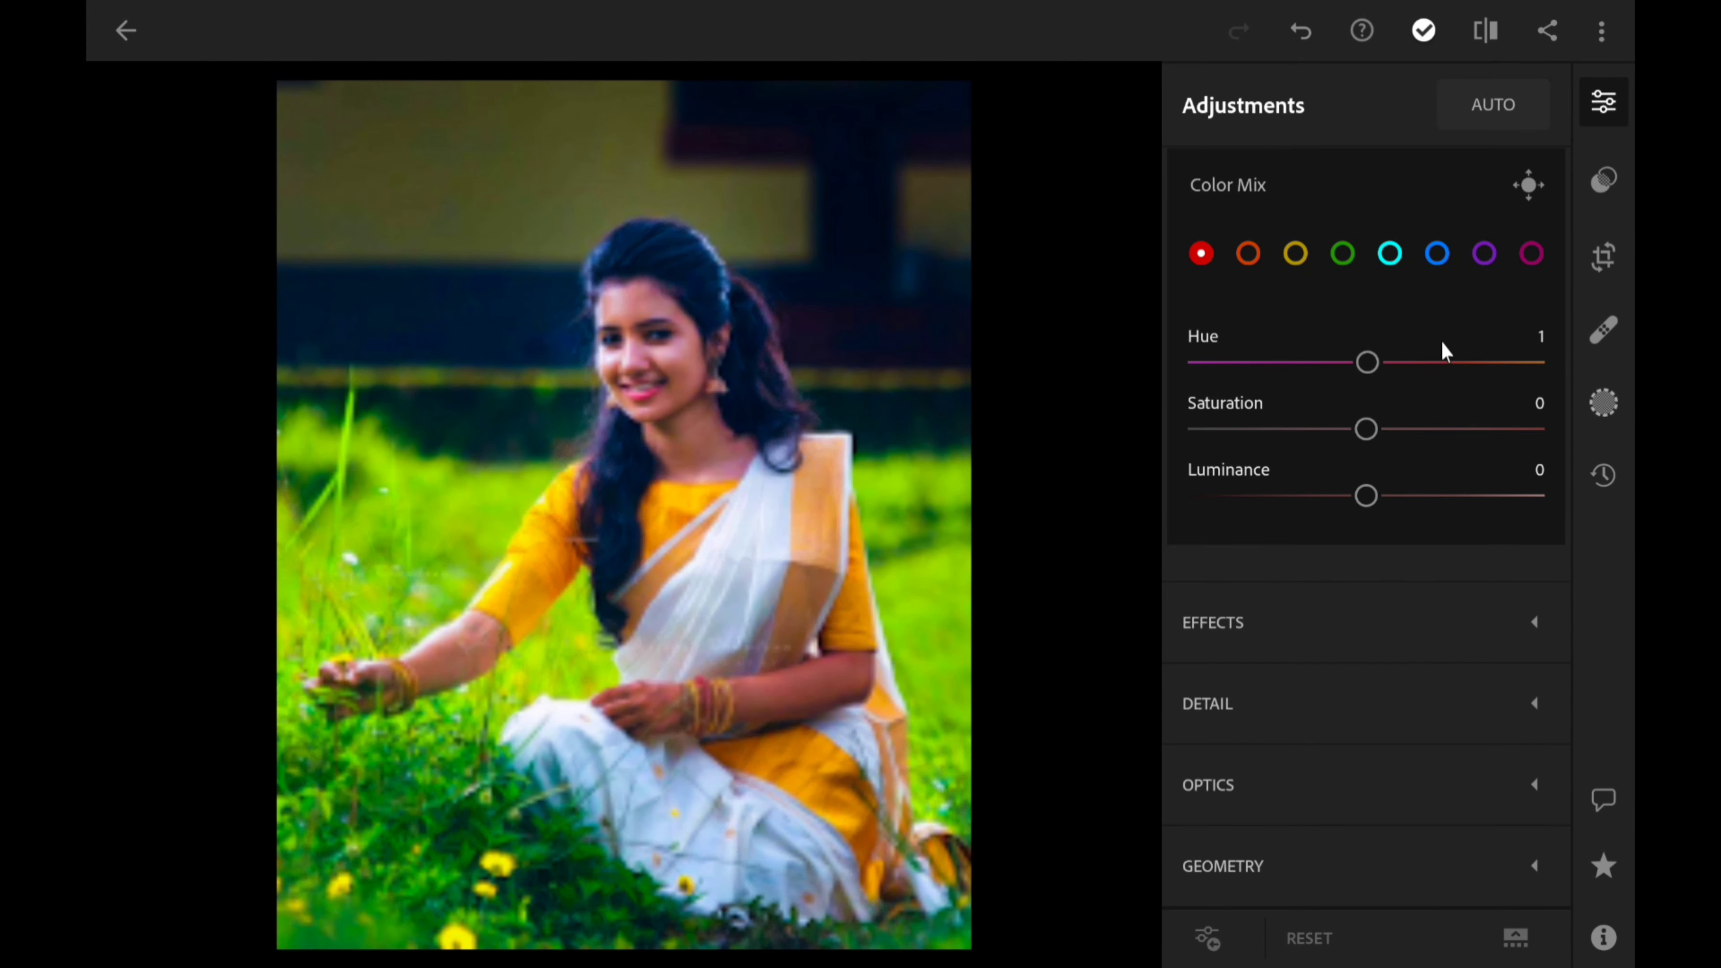
{"action": "left_click_drag", "start_coordinate": [1296, 440], "coordinate": [1290, 432]}
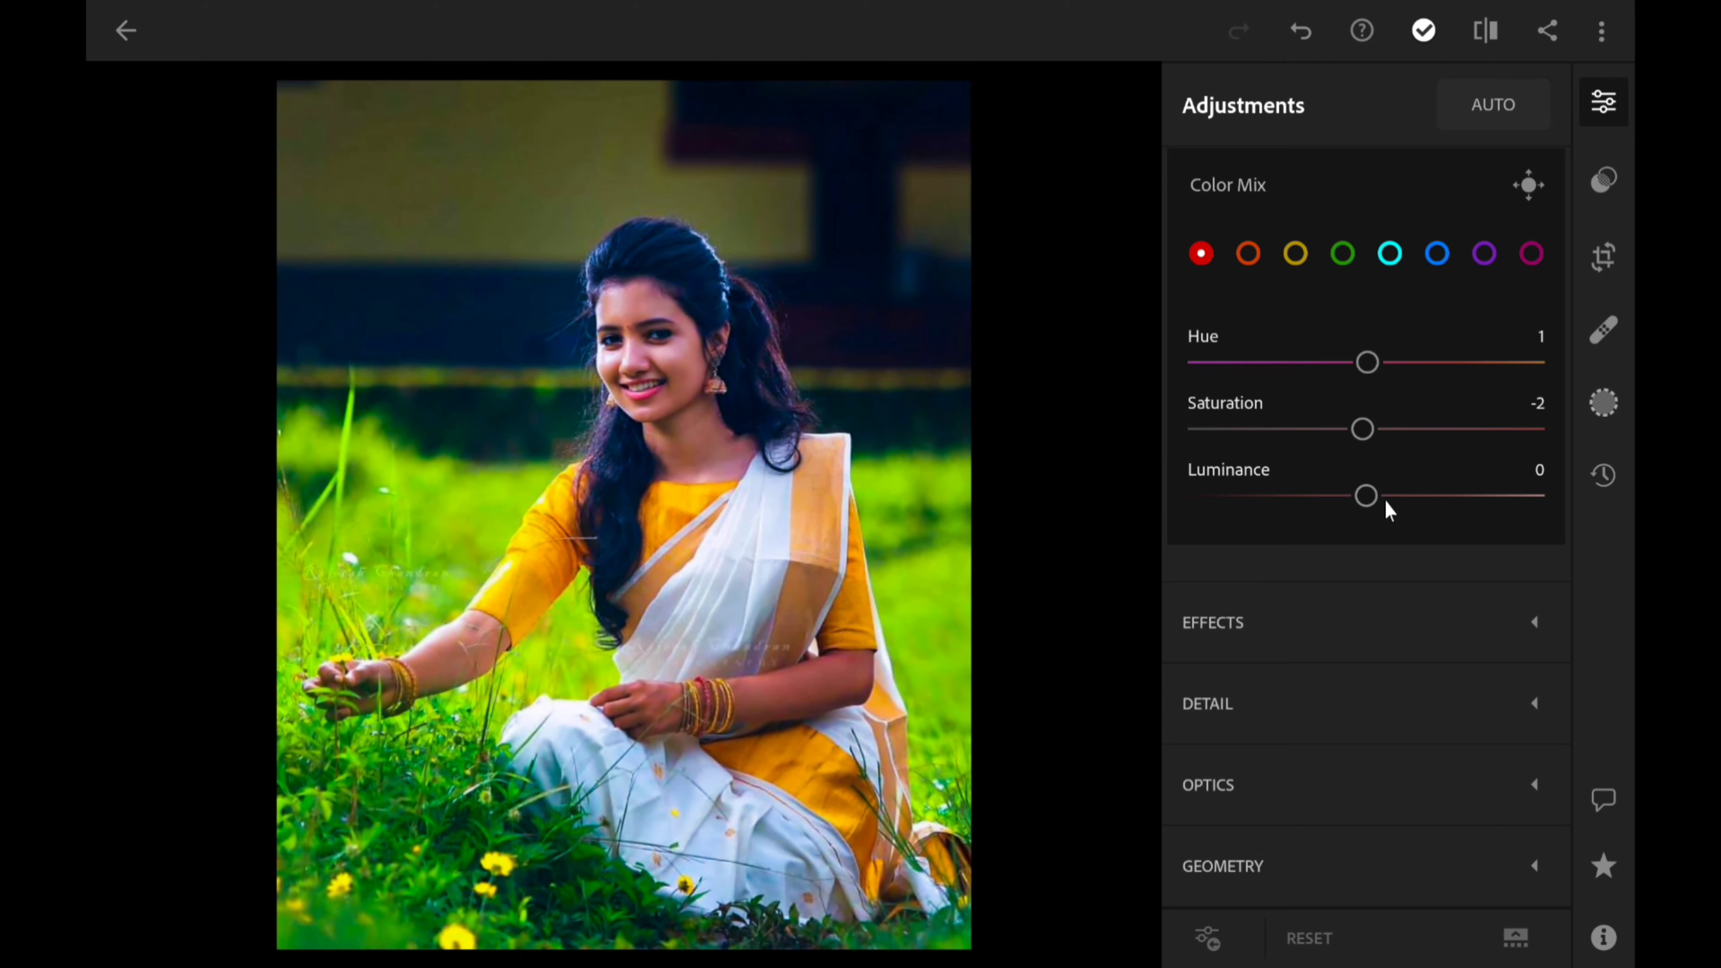
{"action": "mouse_move", "coordinate": [1371, 496]}
{"action": "left_mouse_down"}
{"action": "mouse_move", "coordinate": [1388, 491]}
{"action": "mouse_move", "coordinate": [1368, 497]}
{"action": "left_mouse_up"}
{"action": "left_click", "coordinate": [1247, 257]}
{"action": "mouse_move", "coordinate": [1366, 364]}
{"action": "left_mouse_down"}
{"action": "mouse_move", "coordinate": [1308, 363]}
{"action": "mouse_move", "coordinate": [1412, 434]}
{"action": "left_mouse_up"}
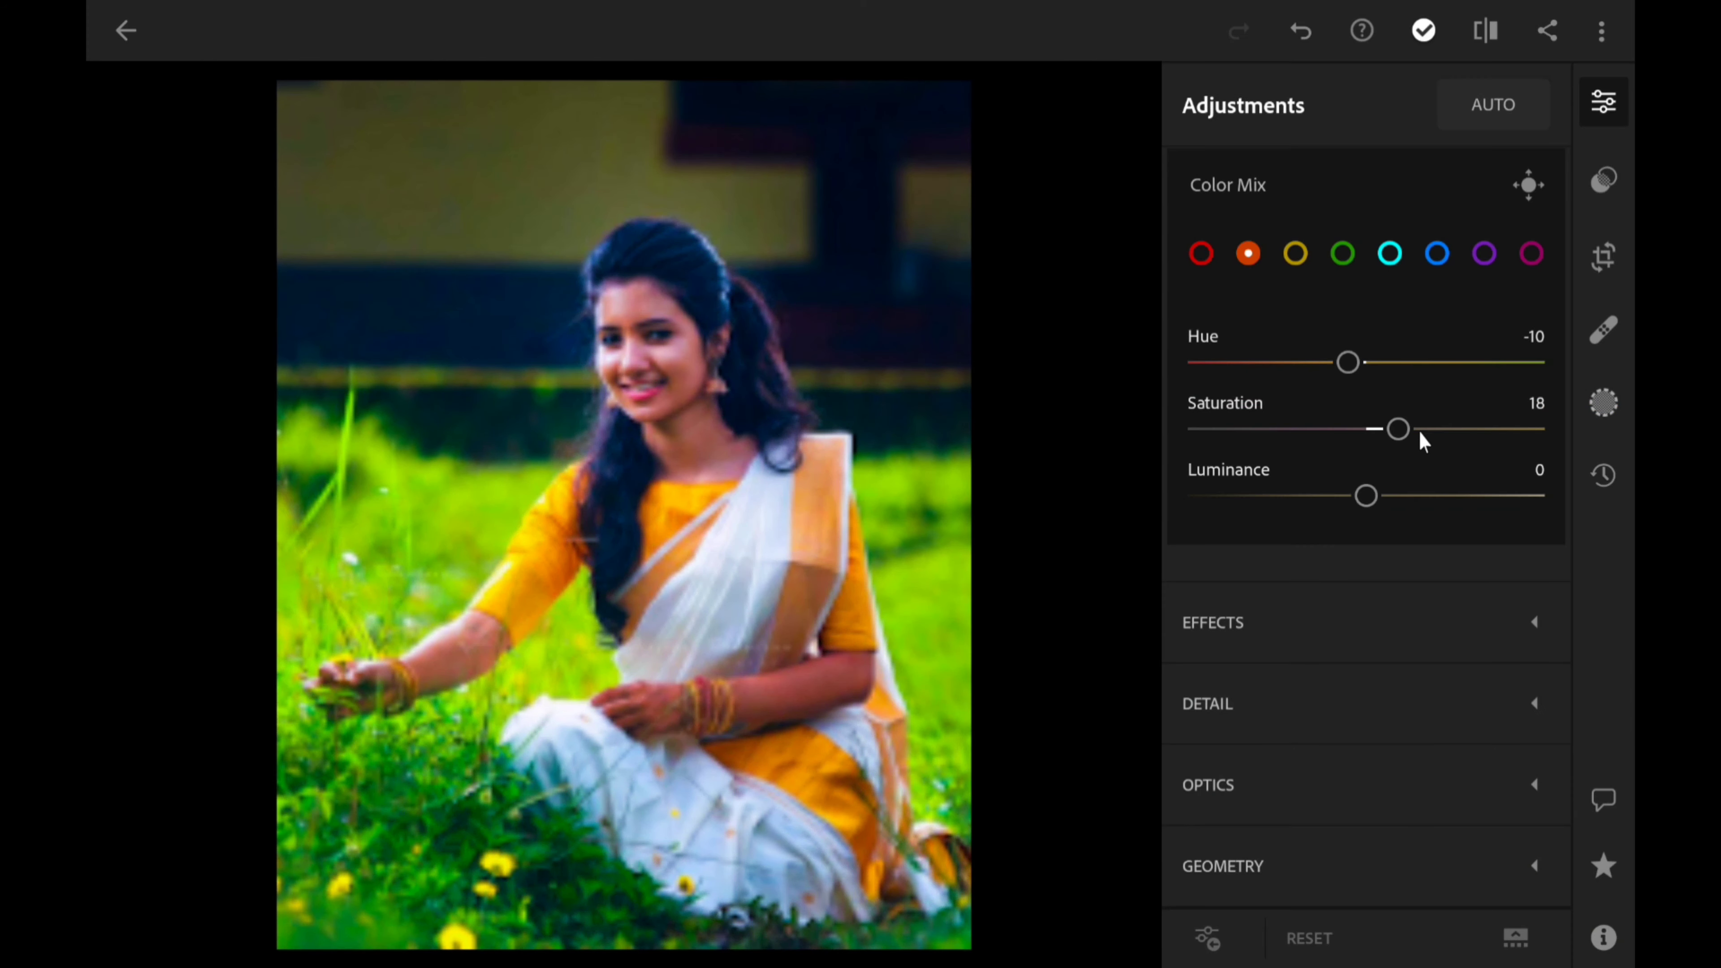
{"action": "left_click_drag", "start_coordinate": [1352, 505], "coordinate": [1300, 501]}
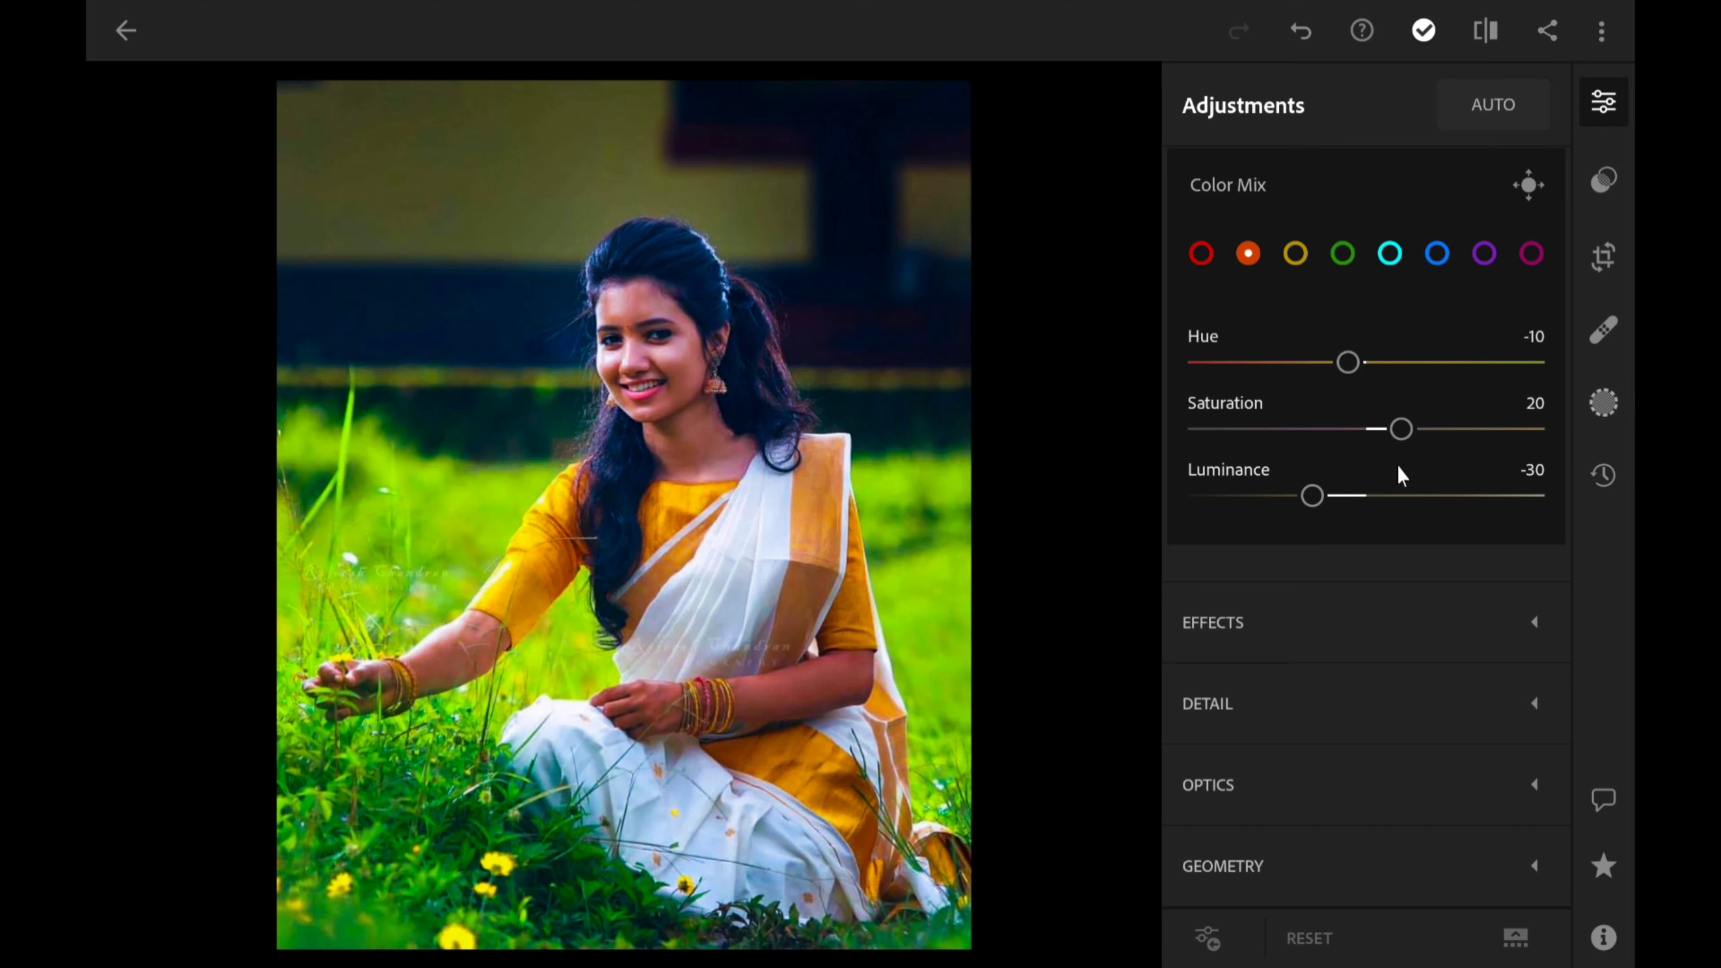
Set the yellow channel to Hue -40, Saturation 45, Luminance 100.
{"action": "left_click", "coordinate": [1294, 254]}
{"action": "mouse_move", "coordinate": [1366, 364]}
{"action": "left_mouse_down"}
{"action": "mouse_move", "coordinate": [1270, 387]}
{"action": "mouse_move", "coordinate": [1313, 356]}
{"action": "mouse_move", "coordinate": [1291, 364]}
{"action": "left_mouse_up"}
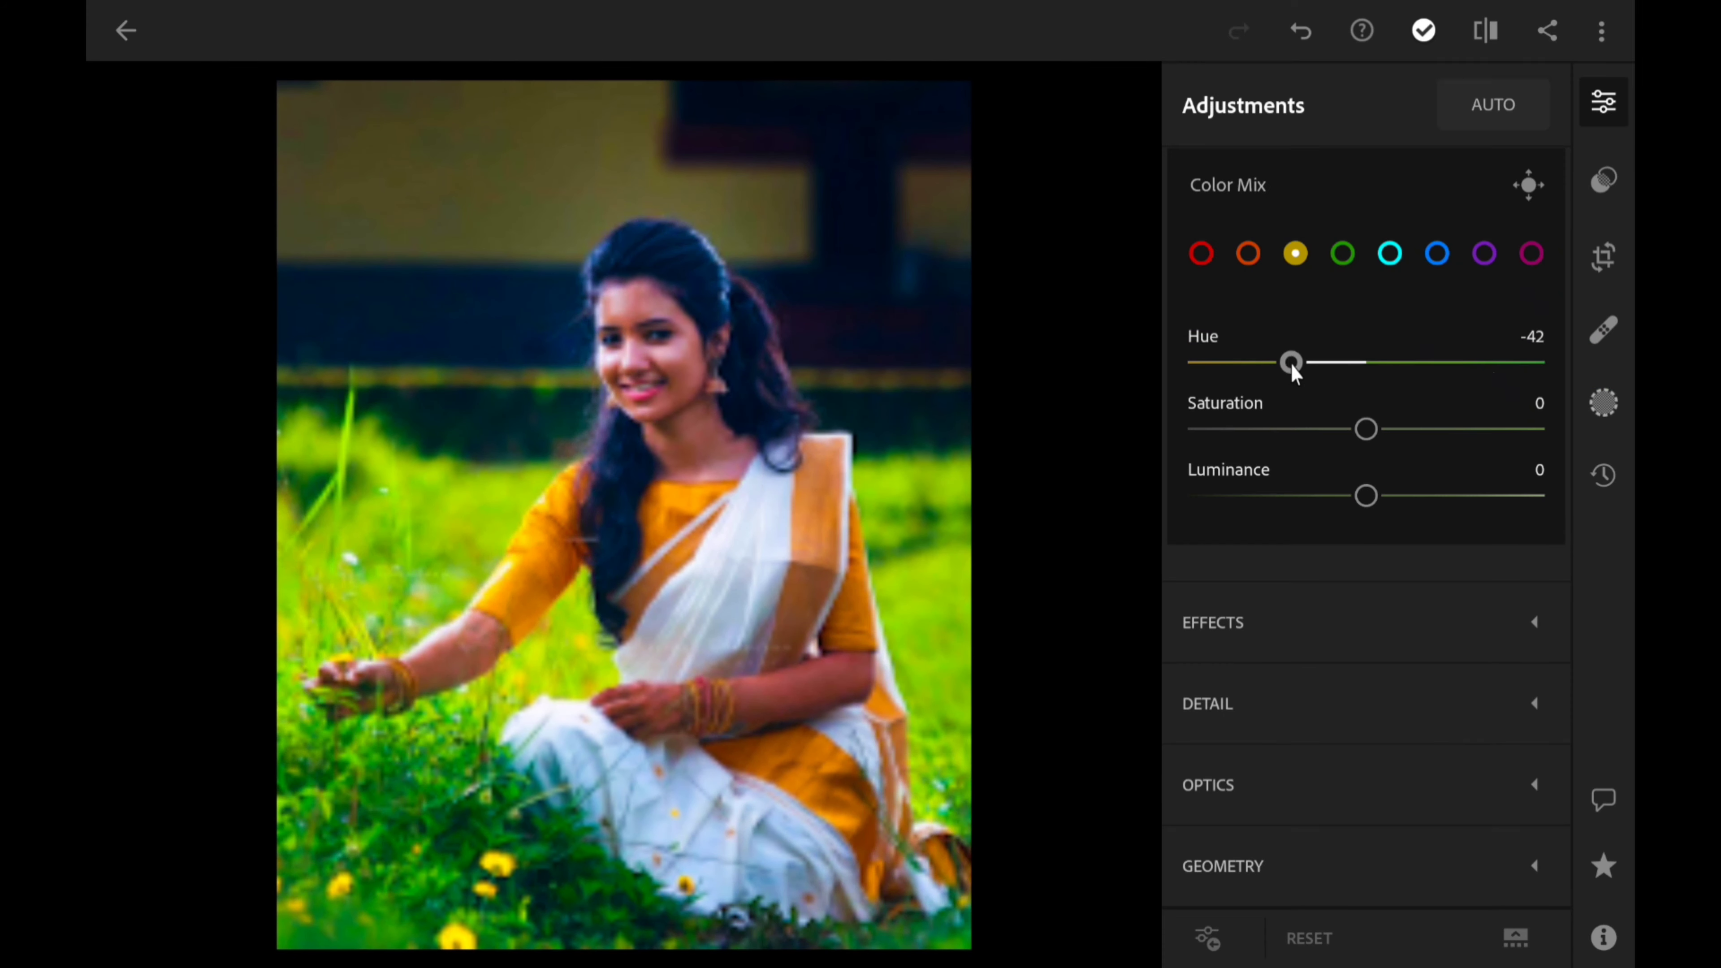
{"action": "left_click_drag", "start_coordinate": [1366, 429], "coordinate": [1447, 429]}
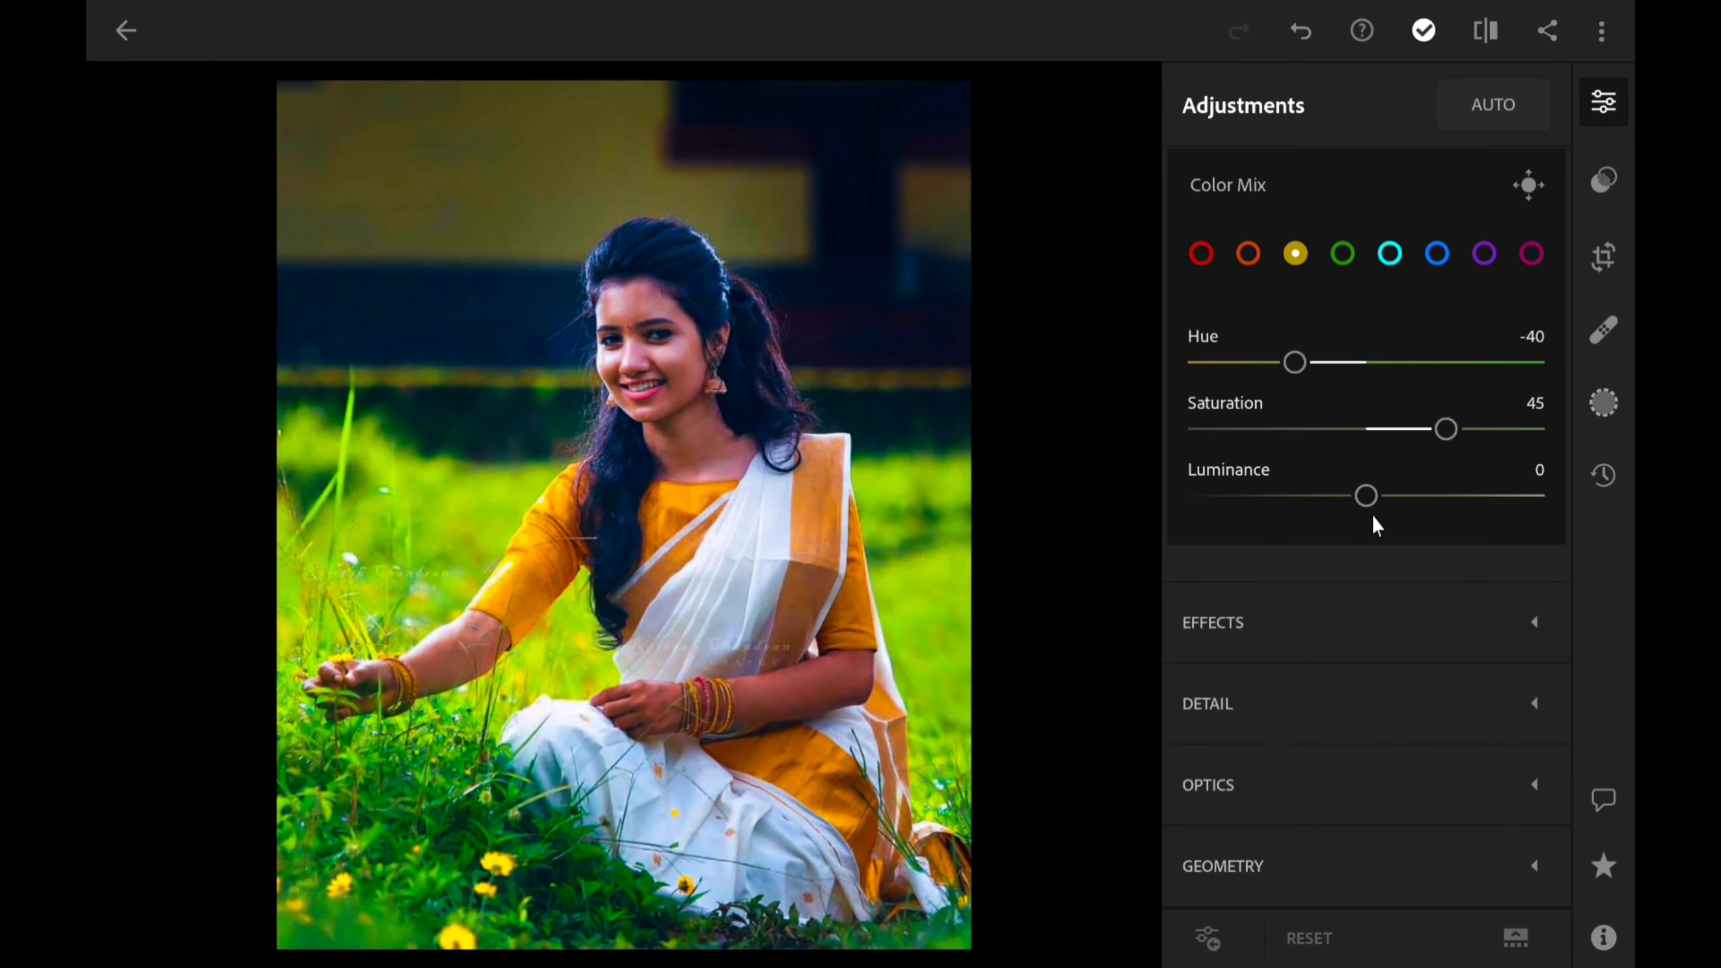
{"action": "left_click_drag", "start_coordinate": [1367, 514], "coordinate": [1603, 524]}
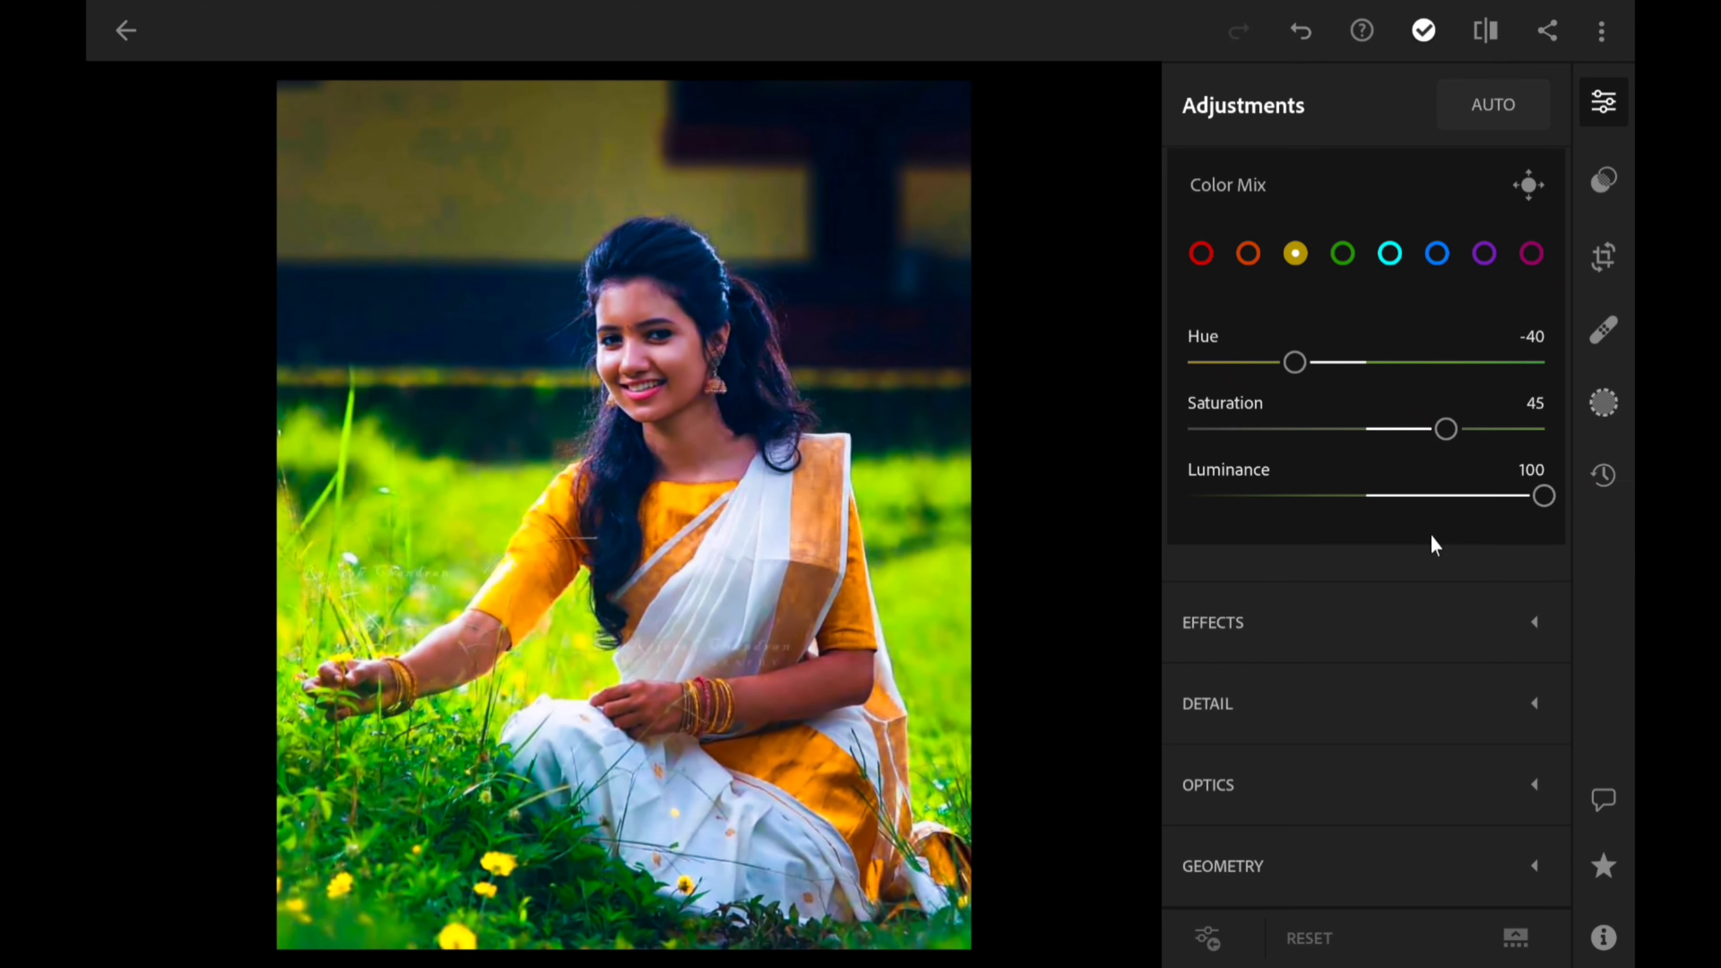
Shift the green hue toward yellow and raise green saturation and luminance.
{"action": "left_click", "coordinate": [1342, 255]}
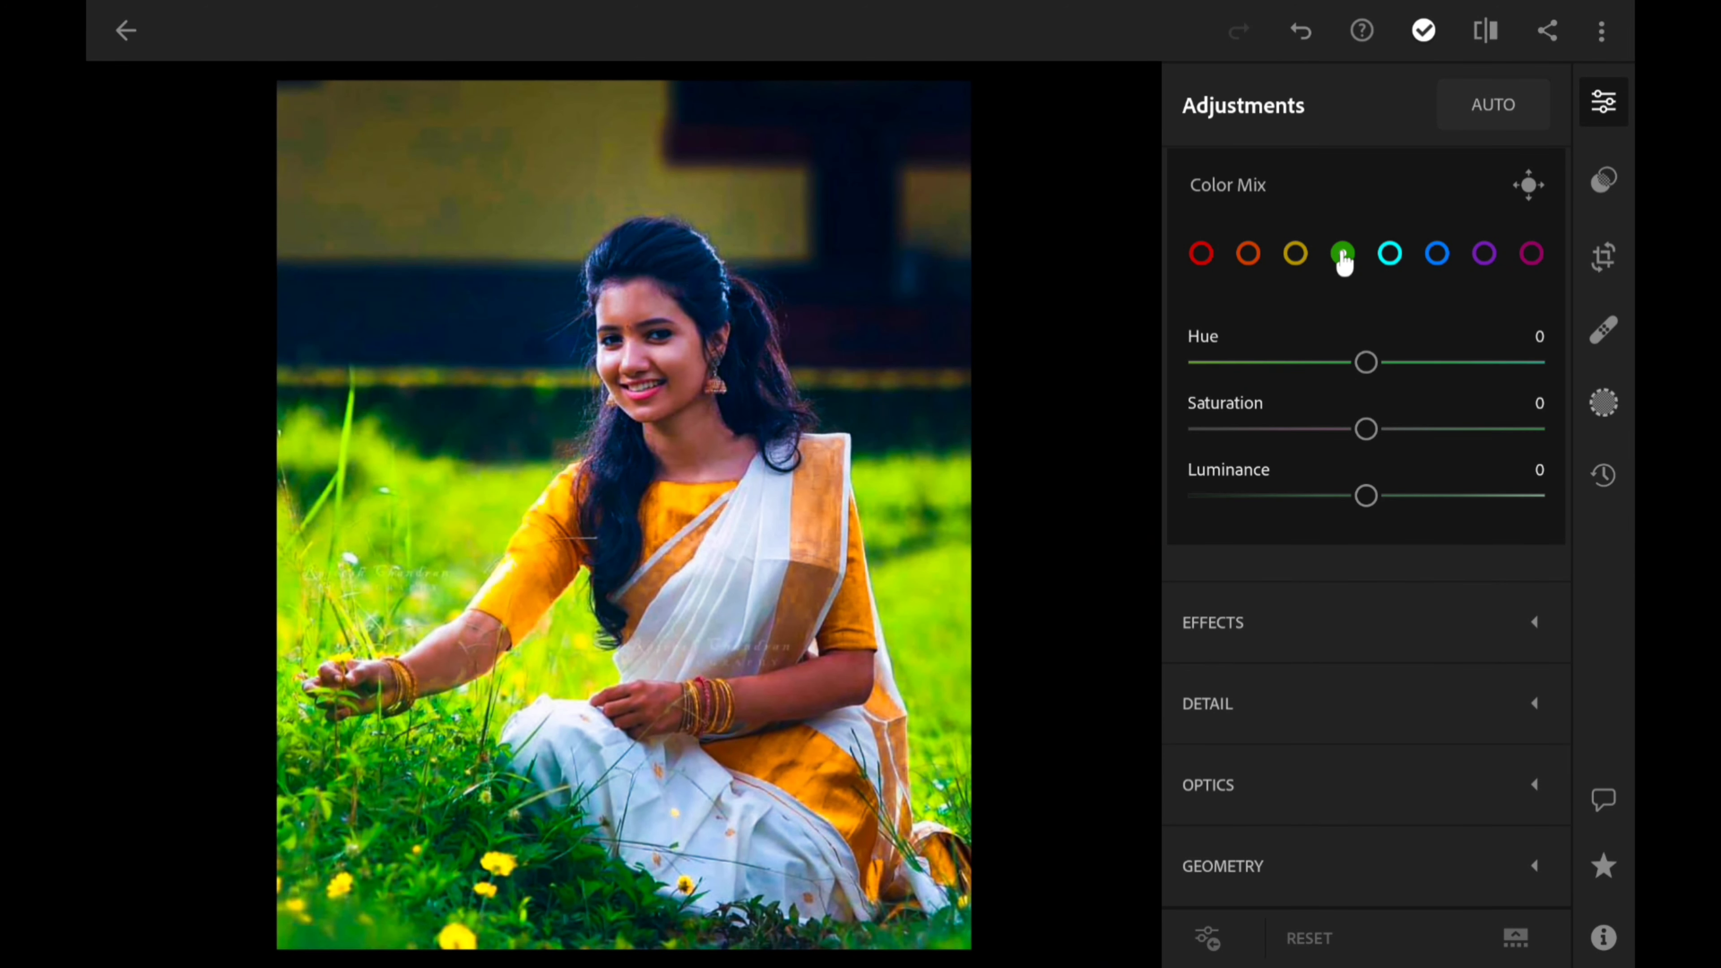
{"action": "left_click_drag", "start_coordinate": [1366, 363], "coordinate": [1292, 379]}
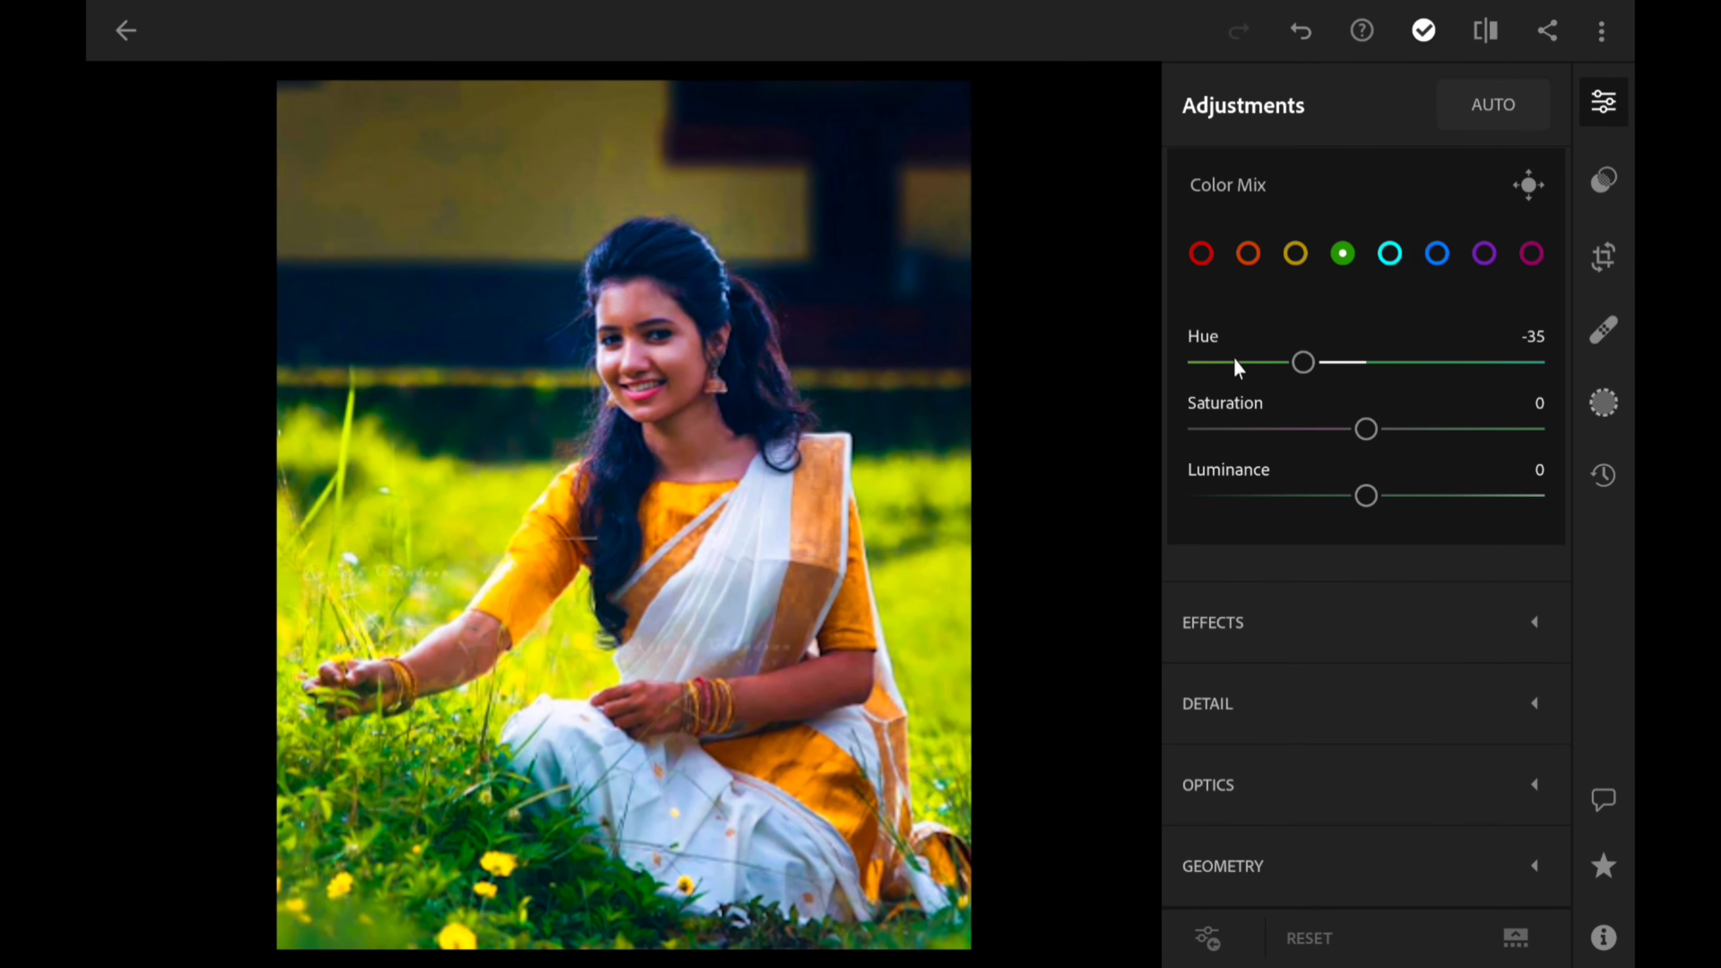
{"action": "left_click_drag", "start_coordinate": [1366, 429], "coordinate": [1446, 429]}
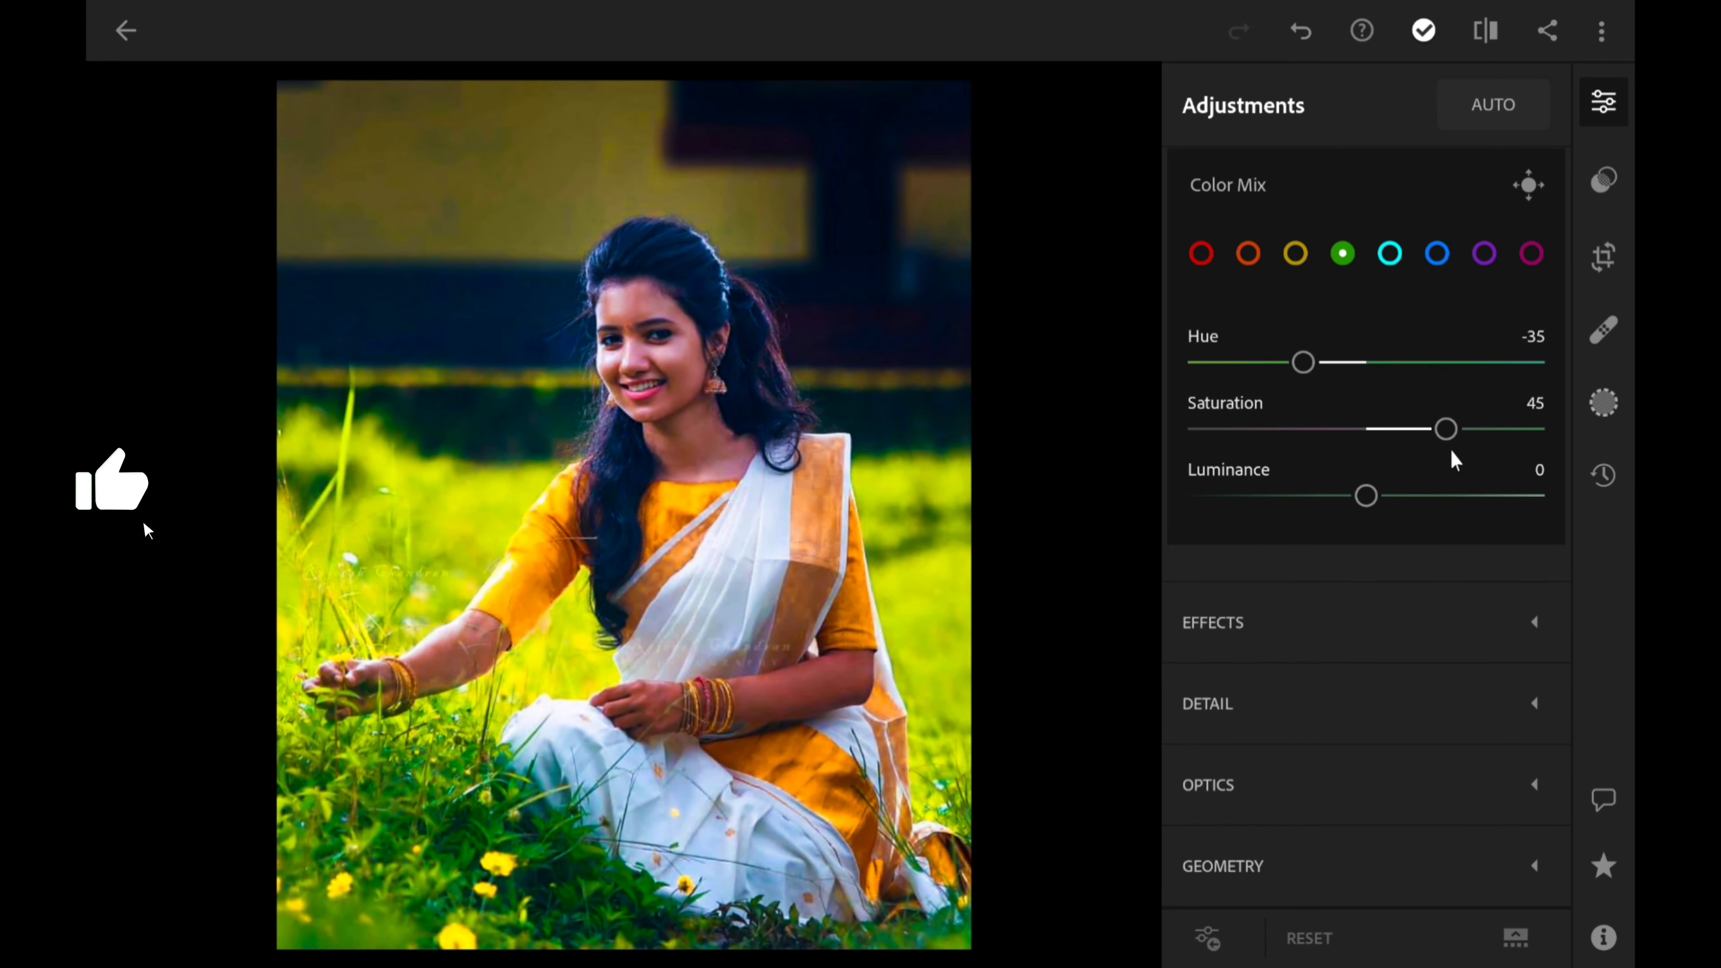
{"action": "left_click_drag", "start_coordinate": [1366, 496], "coordinate": [1427, 495]}
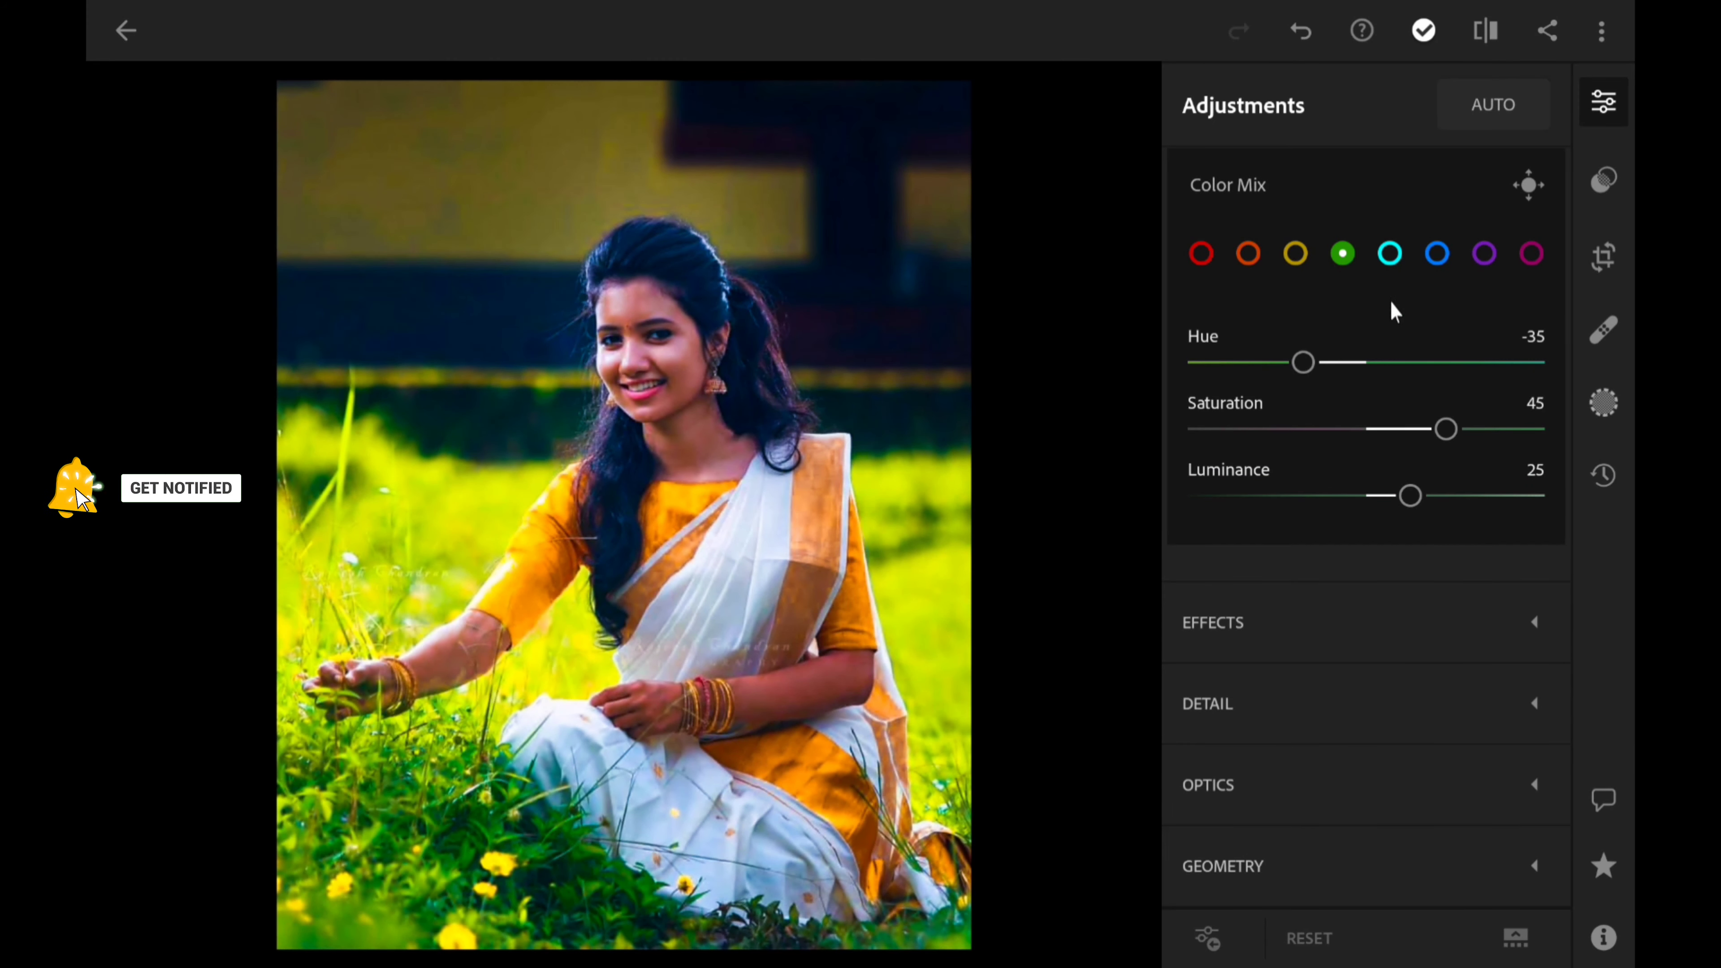
Set the cyan channel to Hue -10, Saturation 10, Luminance 100.
{"action": "left_click", "coordinate": [1390, 258]}
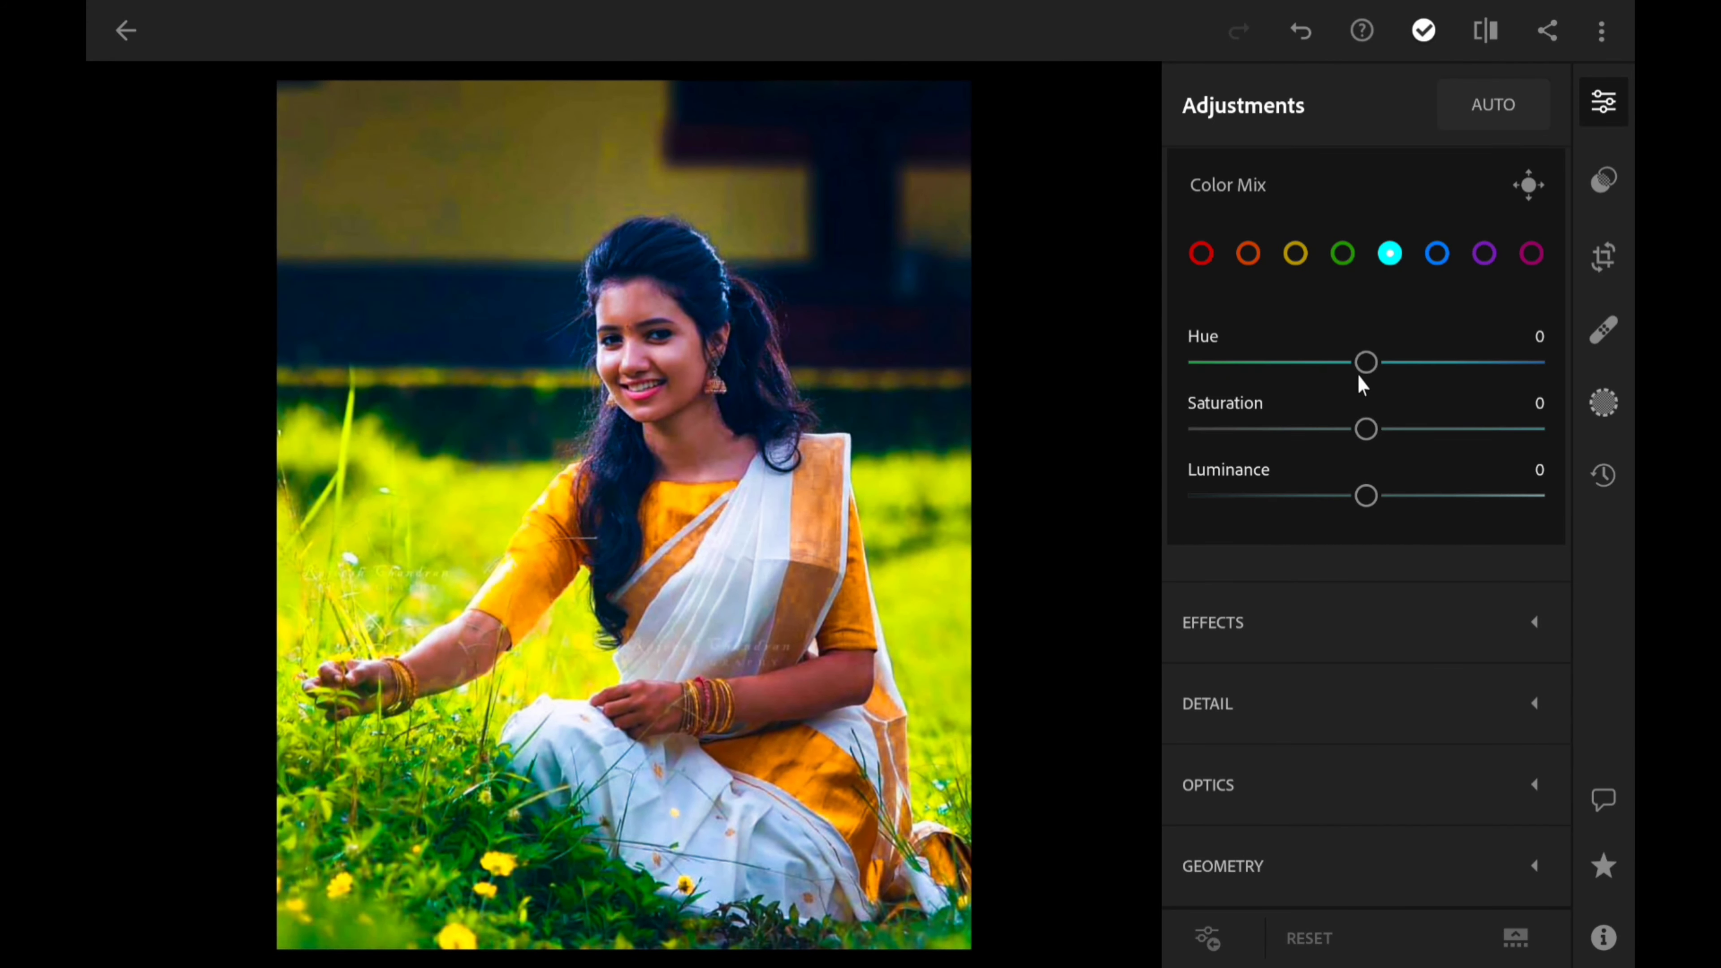
{"action": "left_click_drag", "start_coordinate": [1357, 372], "coordinate": [1349, 363]}
{"action": "left_click_drag", "start_coordinate": [1367, 429], "coordinate": [1415, 428]}
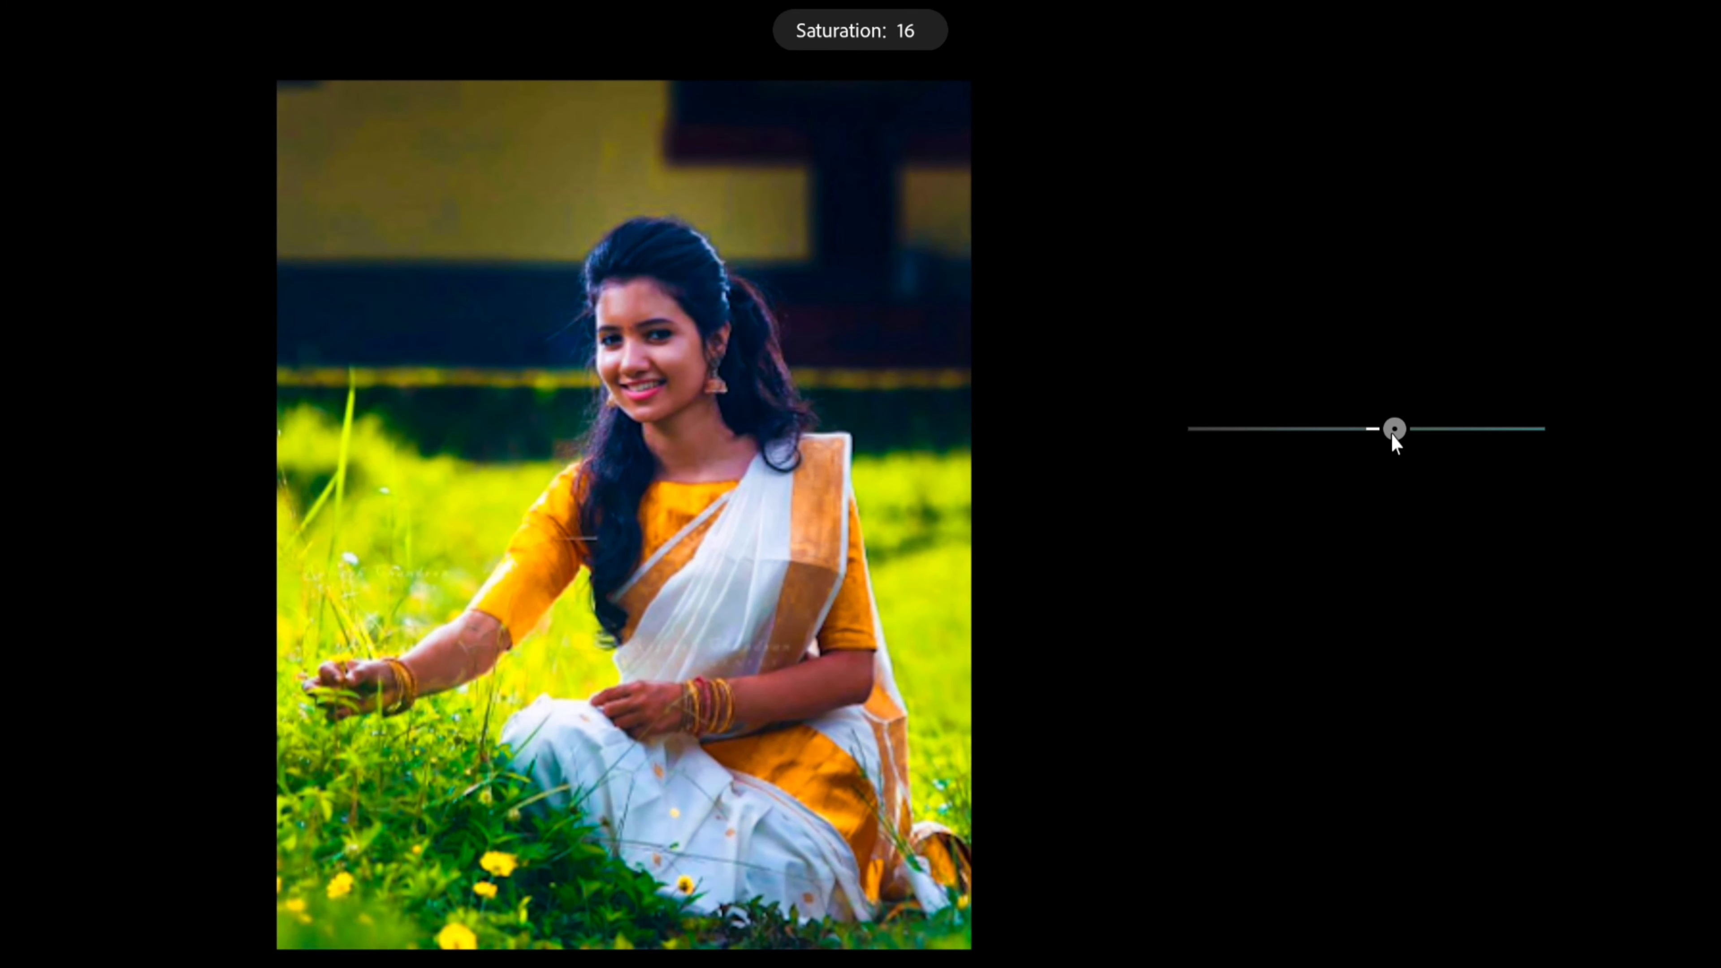
{"action": "scroll", "coordinate": [1235, 429], "scroll_direction": "down", "scroll_amount": 4}
{"action": "scroll", "coordinate": [1235, 429], "scroll_direction": "down", "scroll_amount": 2}
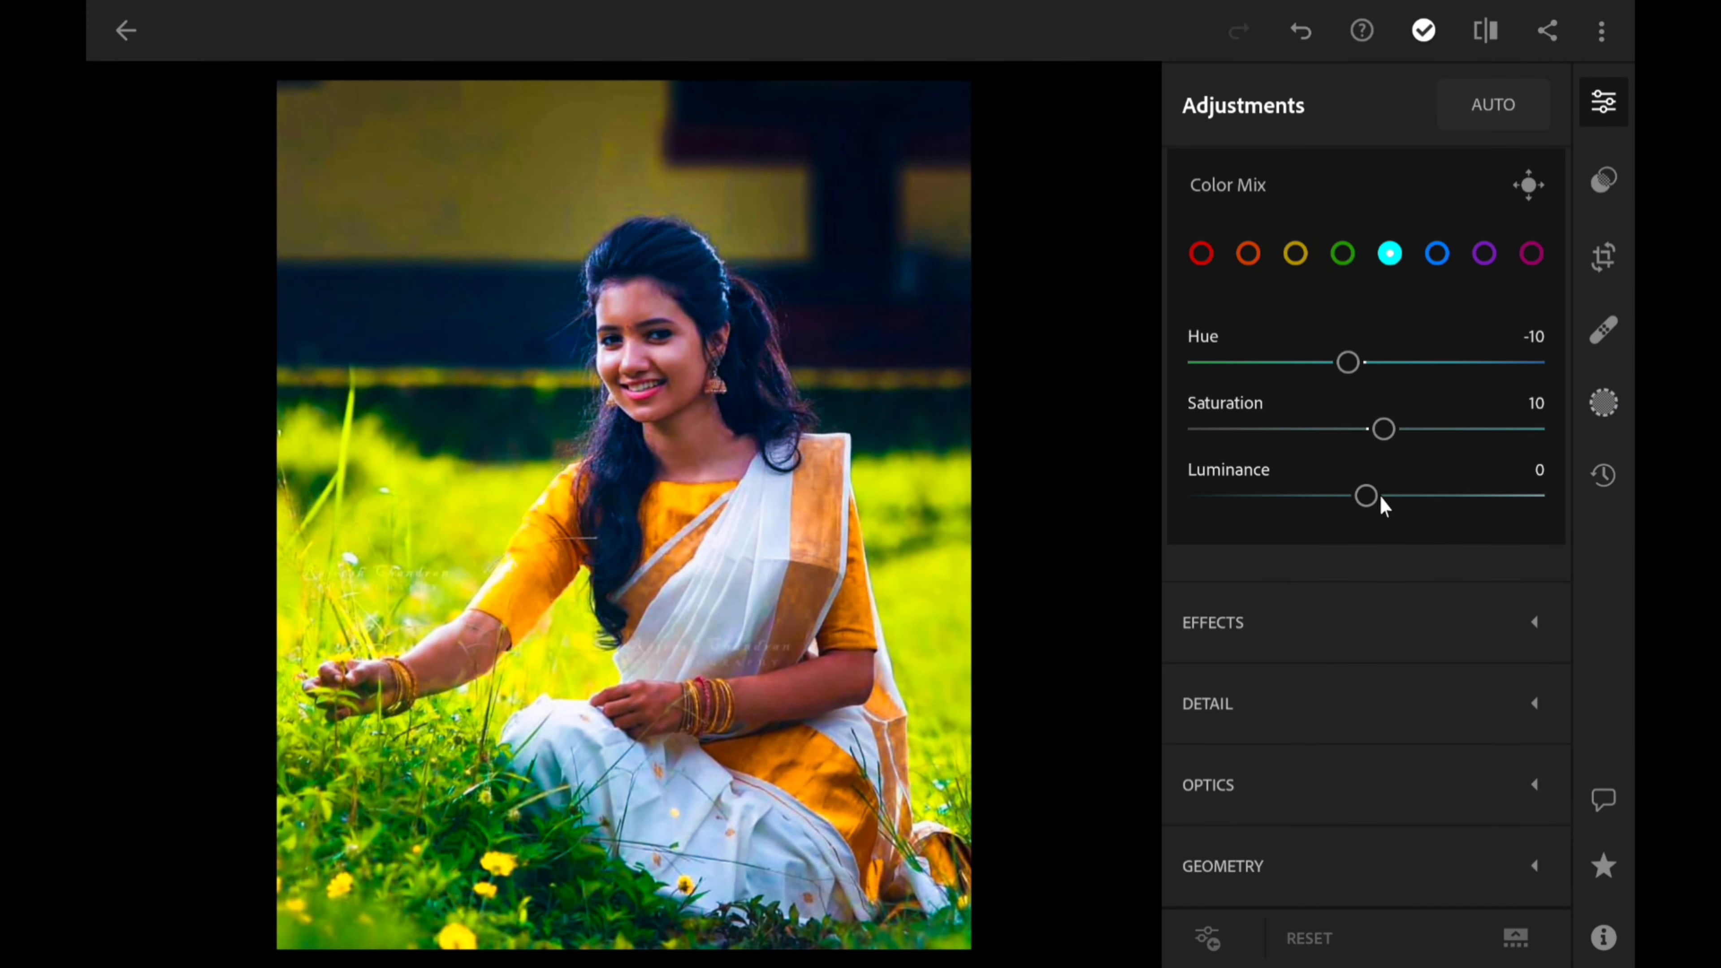
{"action": "left_click_drag", "start_coordinate": [1381, 500], "coordinate": [1544, 496]}
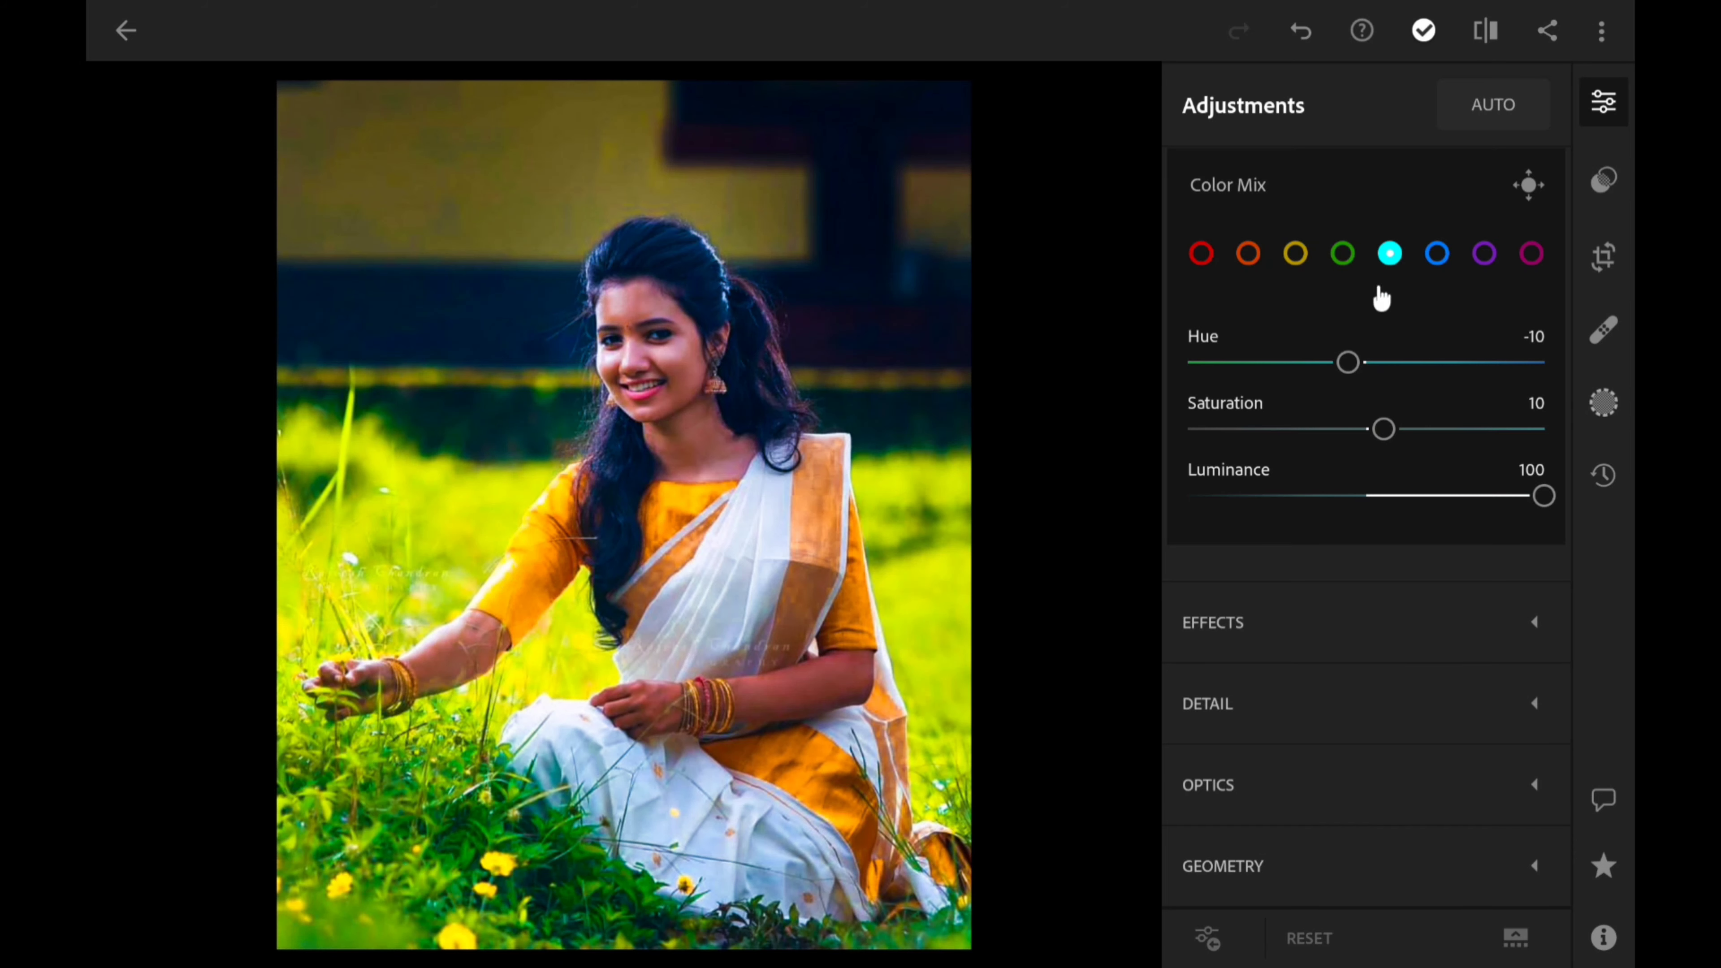
Set the blue channel to Hue -15, Saturation -100, Luminance 32.
{"action": "left_click", "coordinate": [1437, 253]}
{"action": "left_click_drag", "start_coordinate": [1367, 362], "coordinate": [1338, 363]}
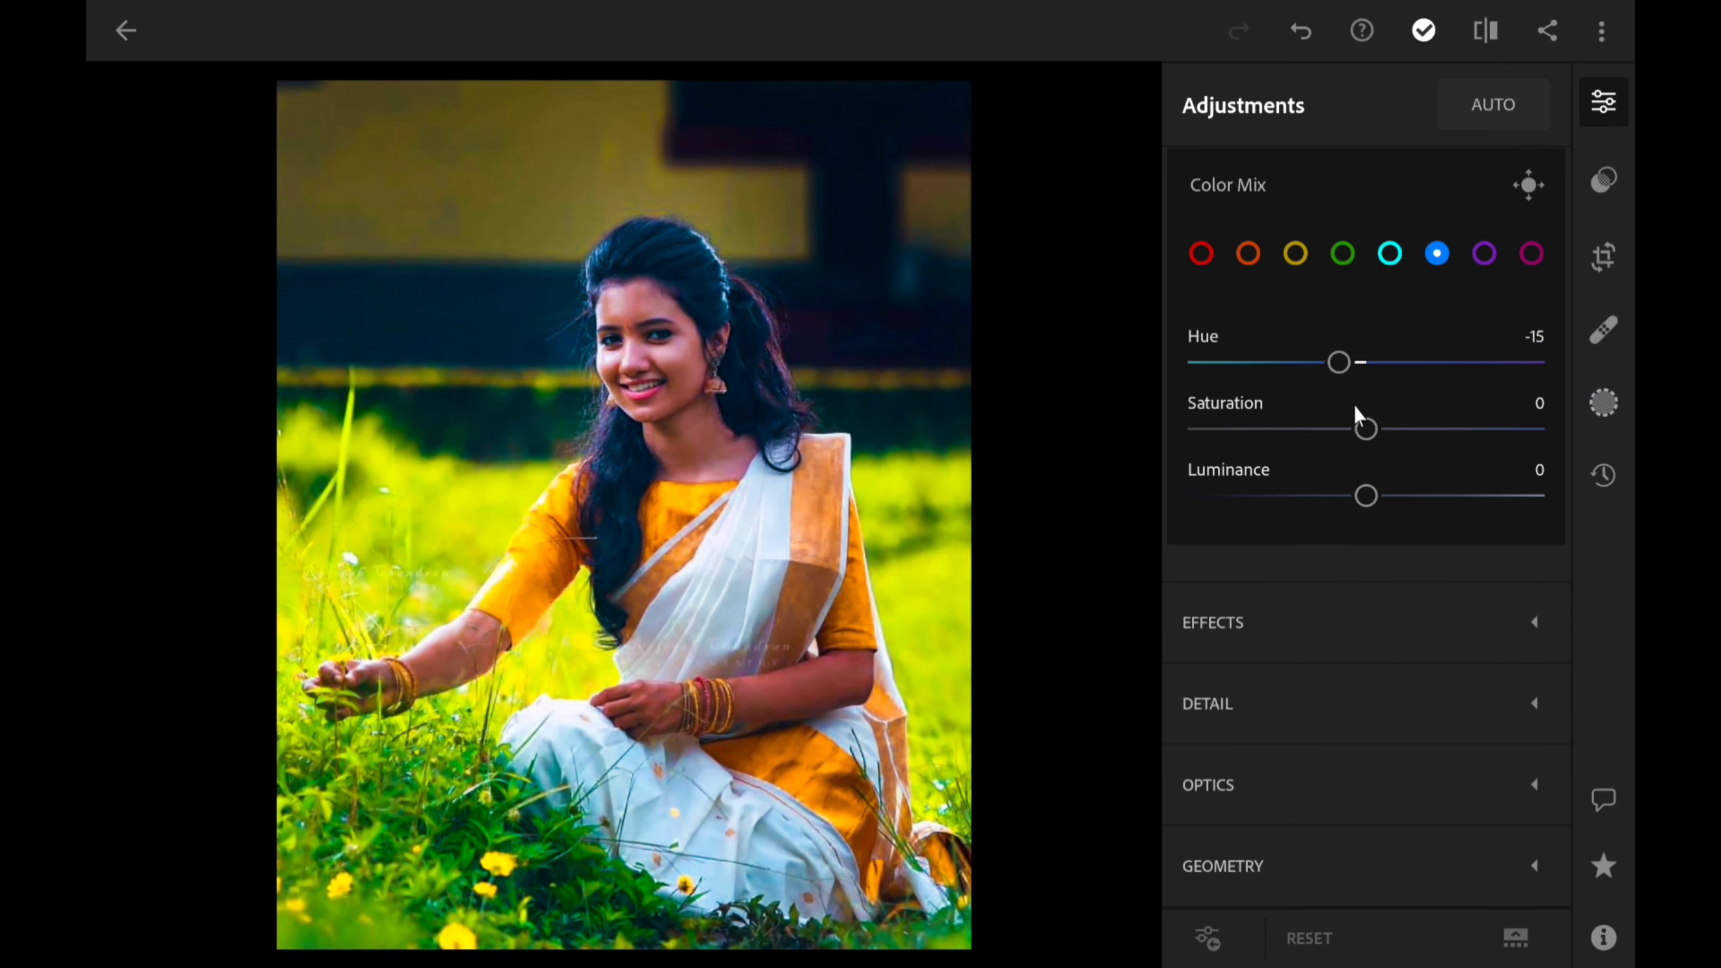
{"action": "left_click_drag", "start_coordinate": [1367, 429], "coordinate": [992, 481]}
{"action": "mouse_move", "coordinate": [1365, 495]}
{"action": "left_mouse_down"}
{"action": "mouse_move", "coordinate": [1411, 506]}
{"action": "mouse_move", "coordinate": [1444, 483]}
{"action": "mouse_move", "coordinate": [1420, 505]}
{"action": "left_mouse_up"}
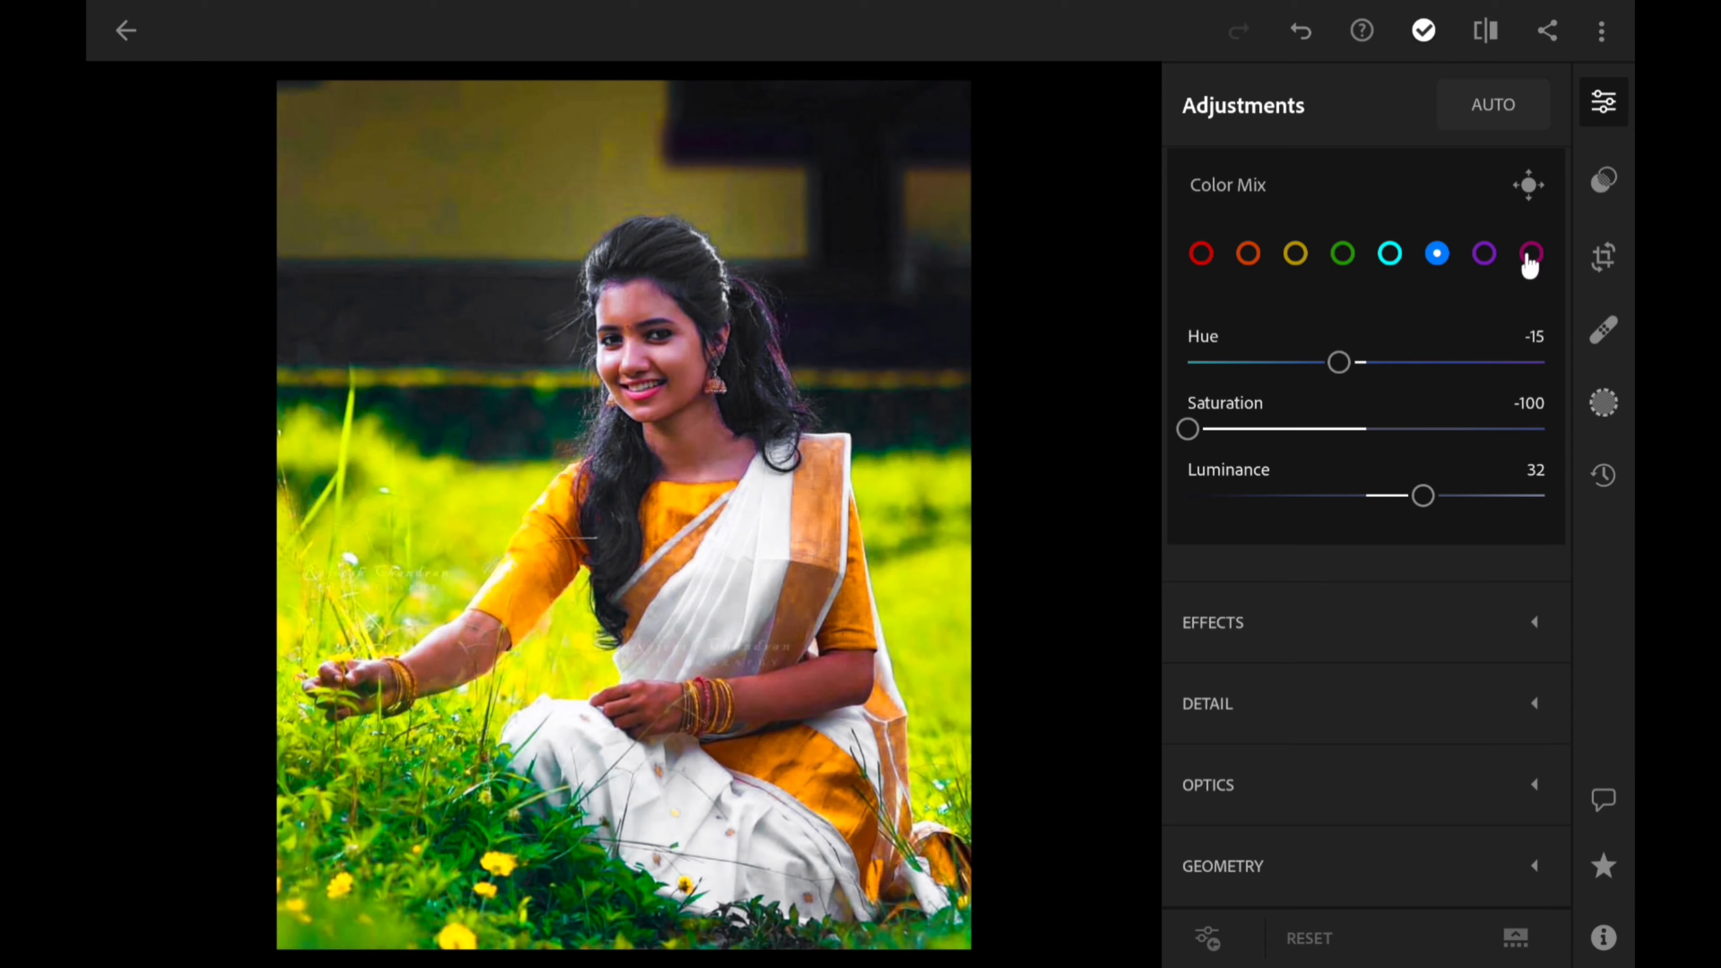
{"action": "left_click", "coordinate": [1484, 256]}
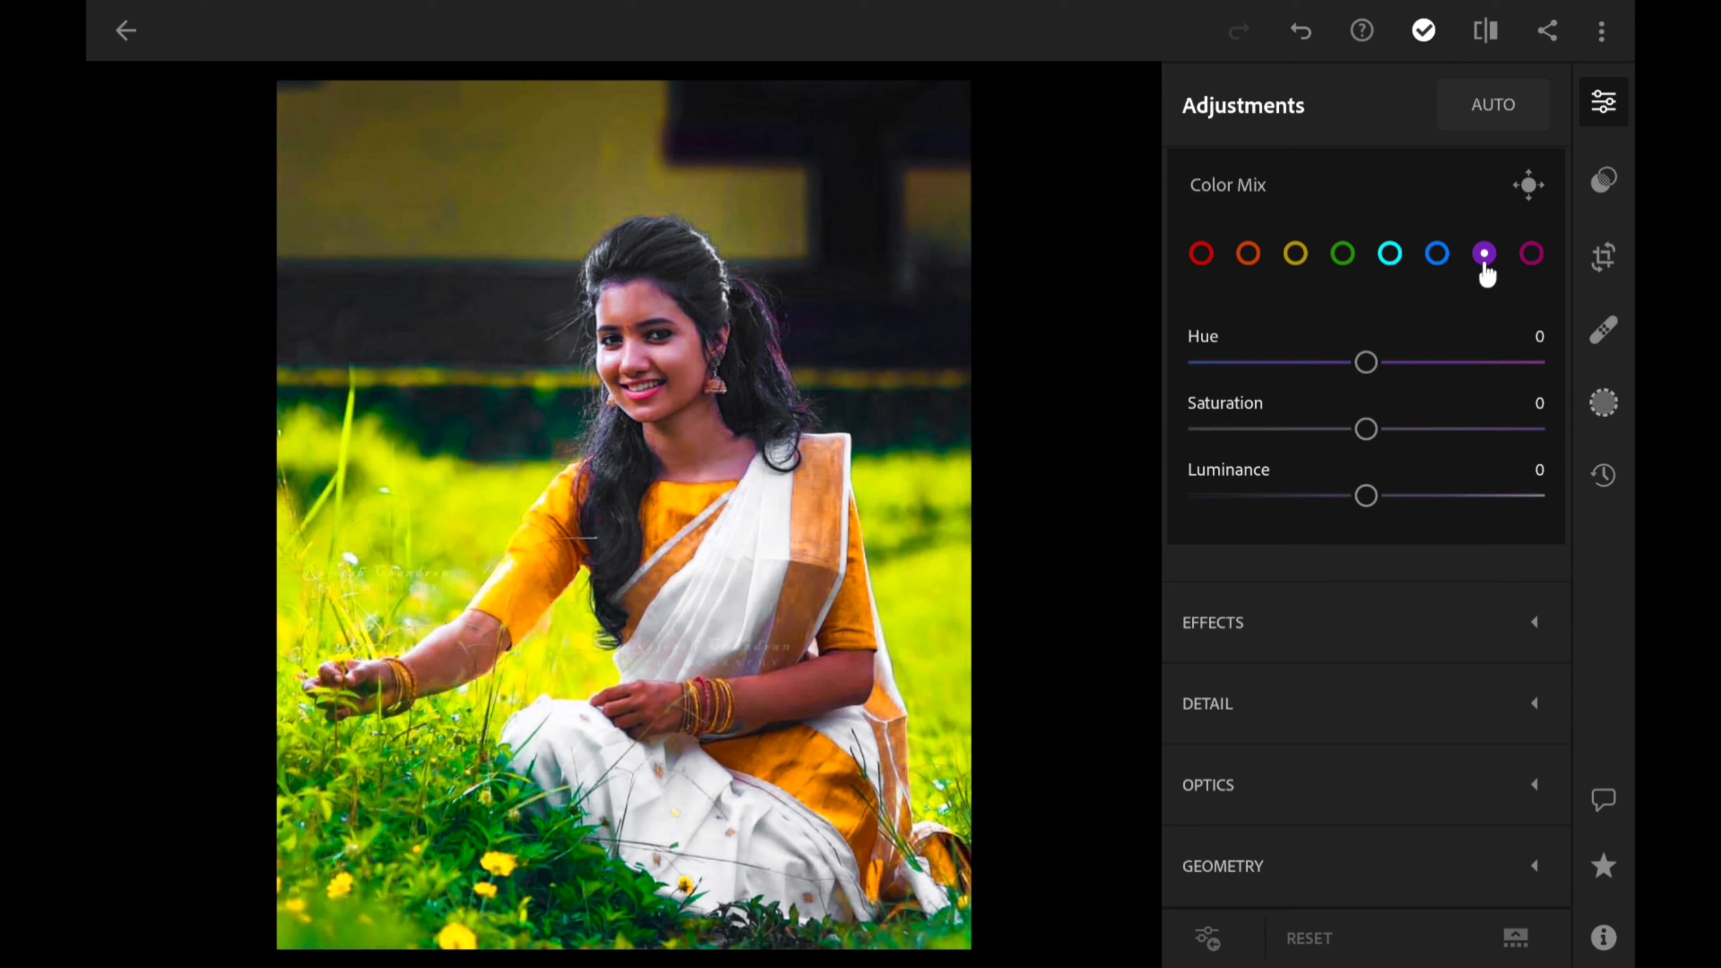
{"action": "left_click_drag", "start_coordinate": [1486, 206], "coordinate": [1468, 615]}
In Effects, set Texture -50, Clarity 36 and Dehaze -10.
{"action": "left_click", "coordinate": [1534, 187]}
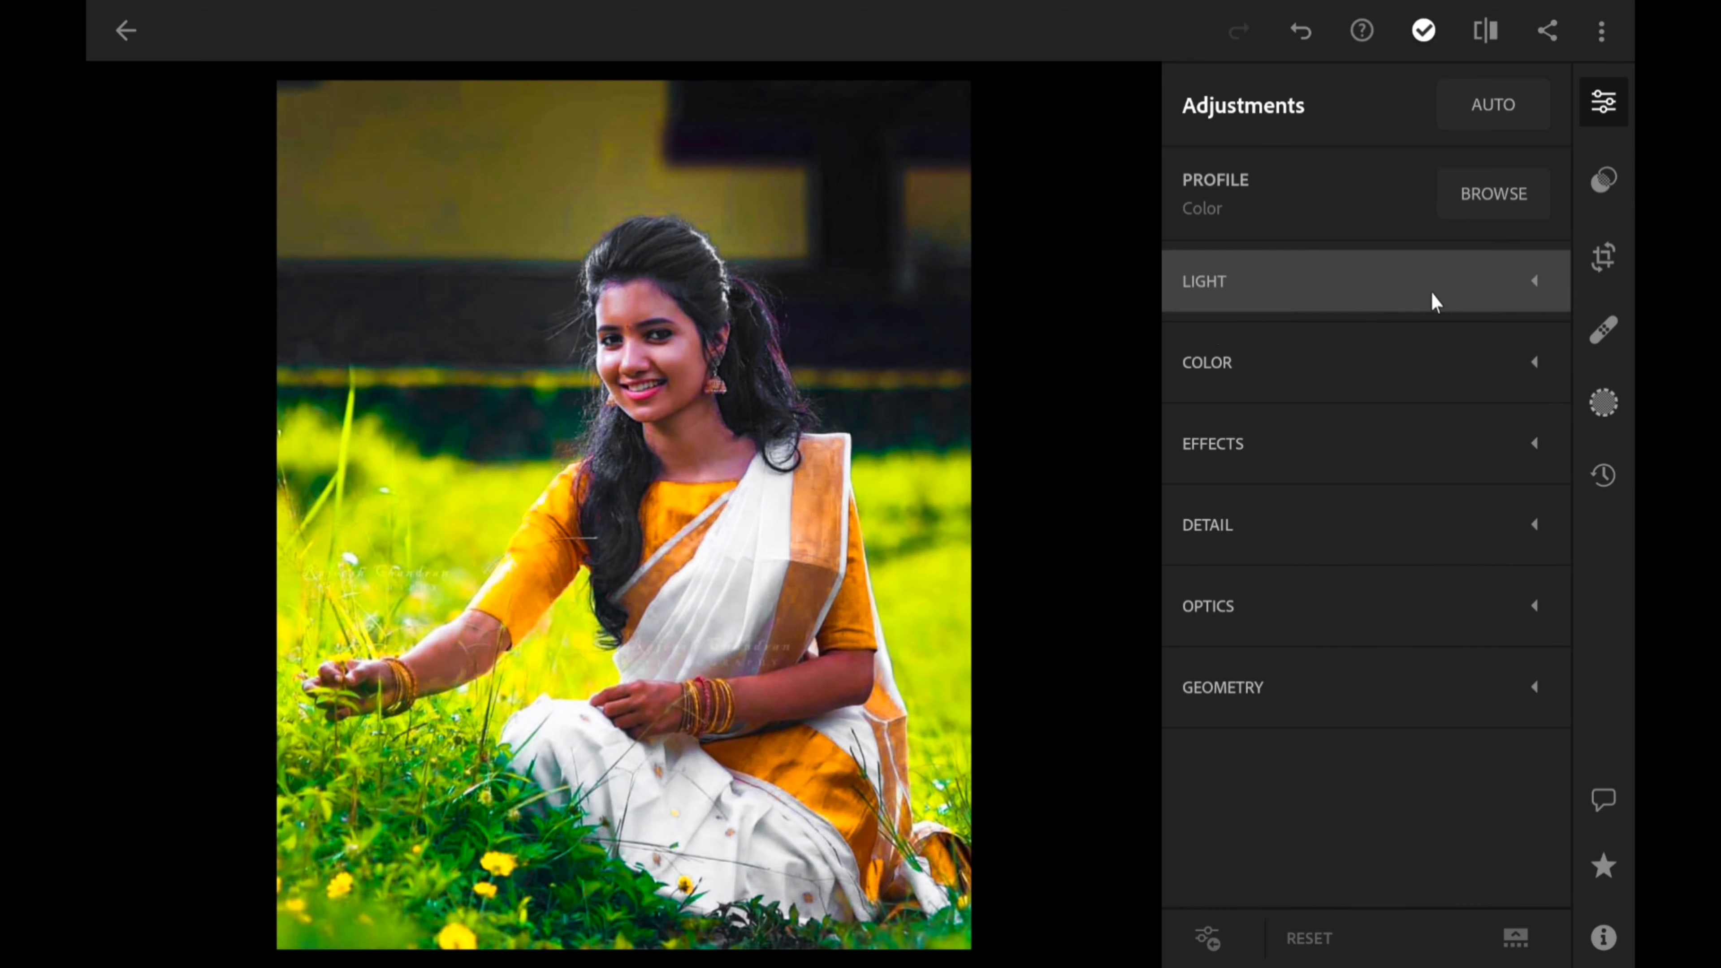
{"action": "left_click", "coordinate": [1283, 470]}
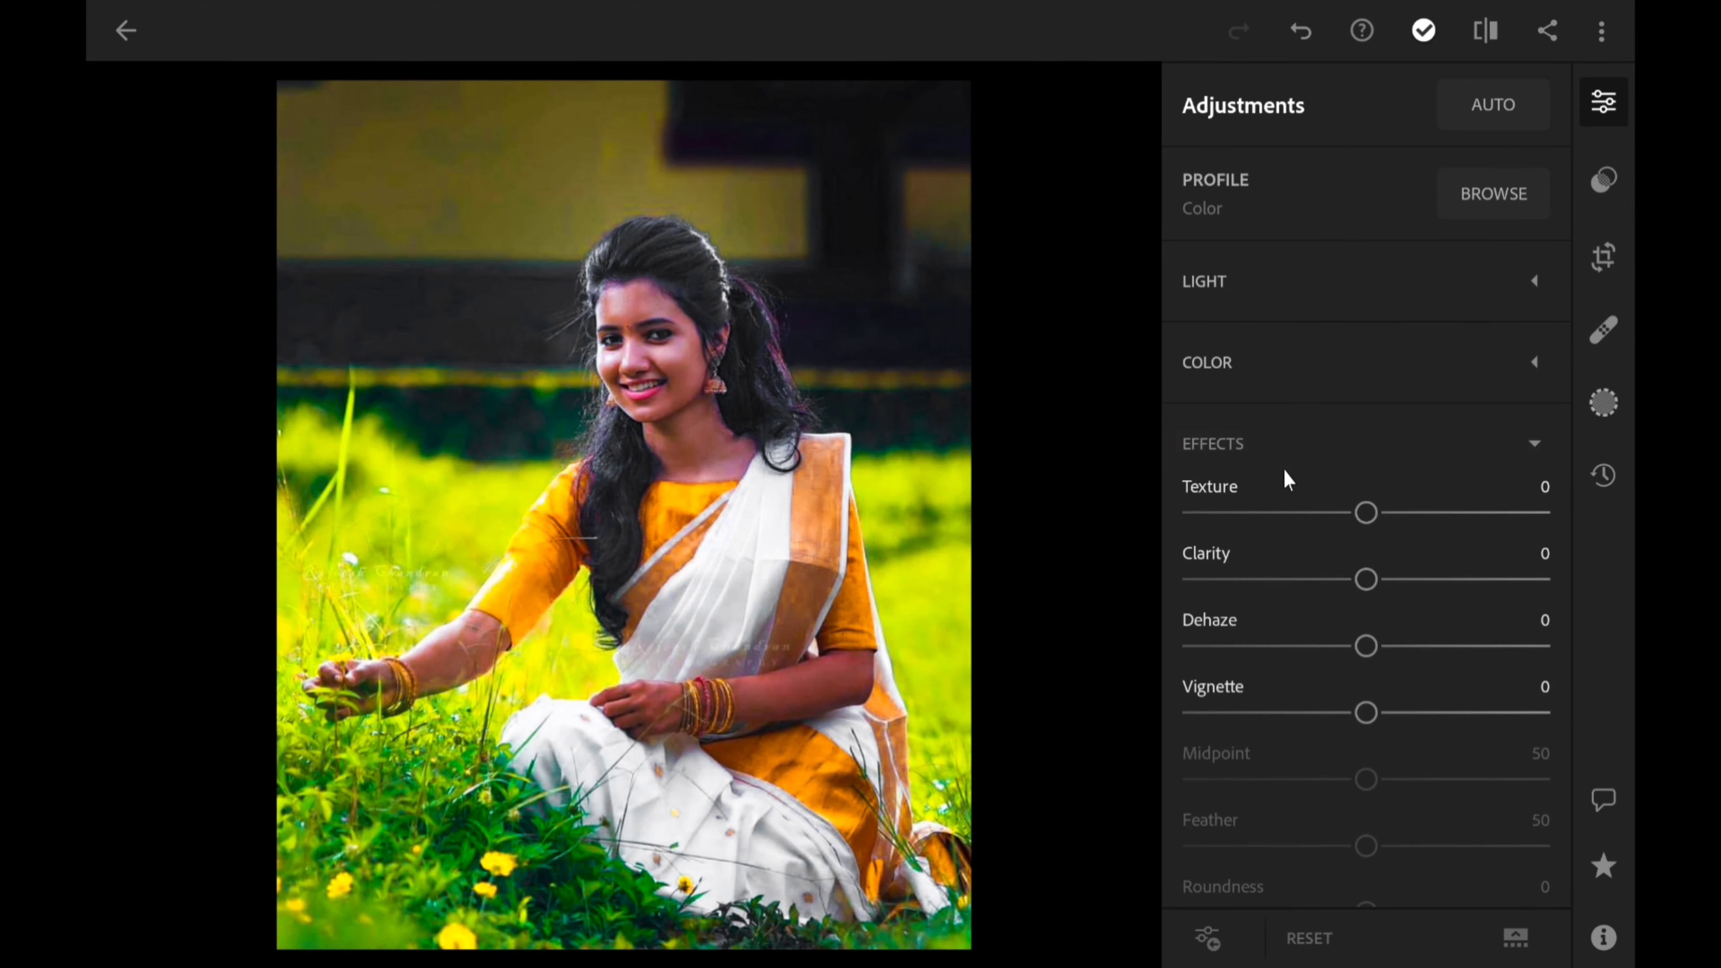
{"action": "mouse_move", "coordinate": [1362, 510]}
{"action": "left_mouse_down"}
{"action": "mouse_move", "coordinate": [1139, 522]}
{"action": "mouse_move", "coordinate": [1204, 527]}
{"action": "left_mouse_up"}
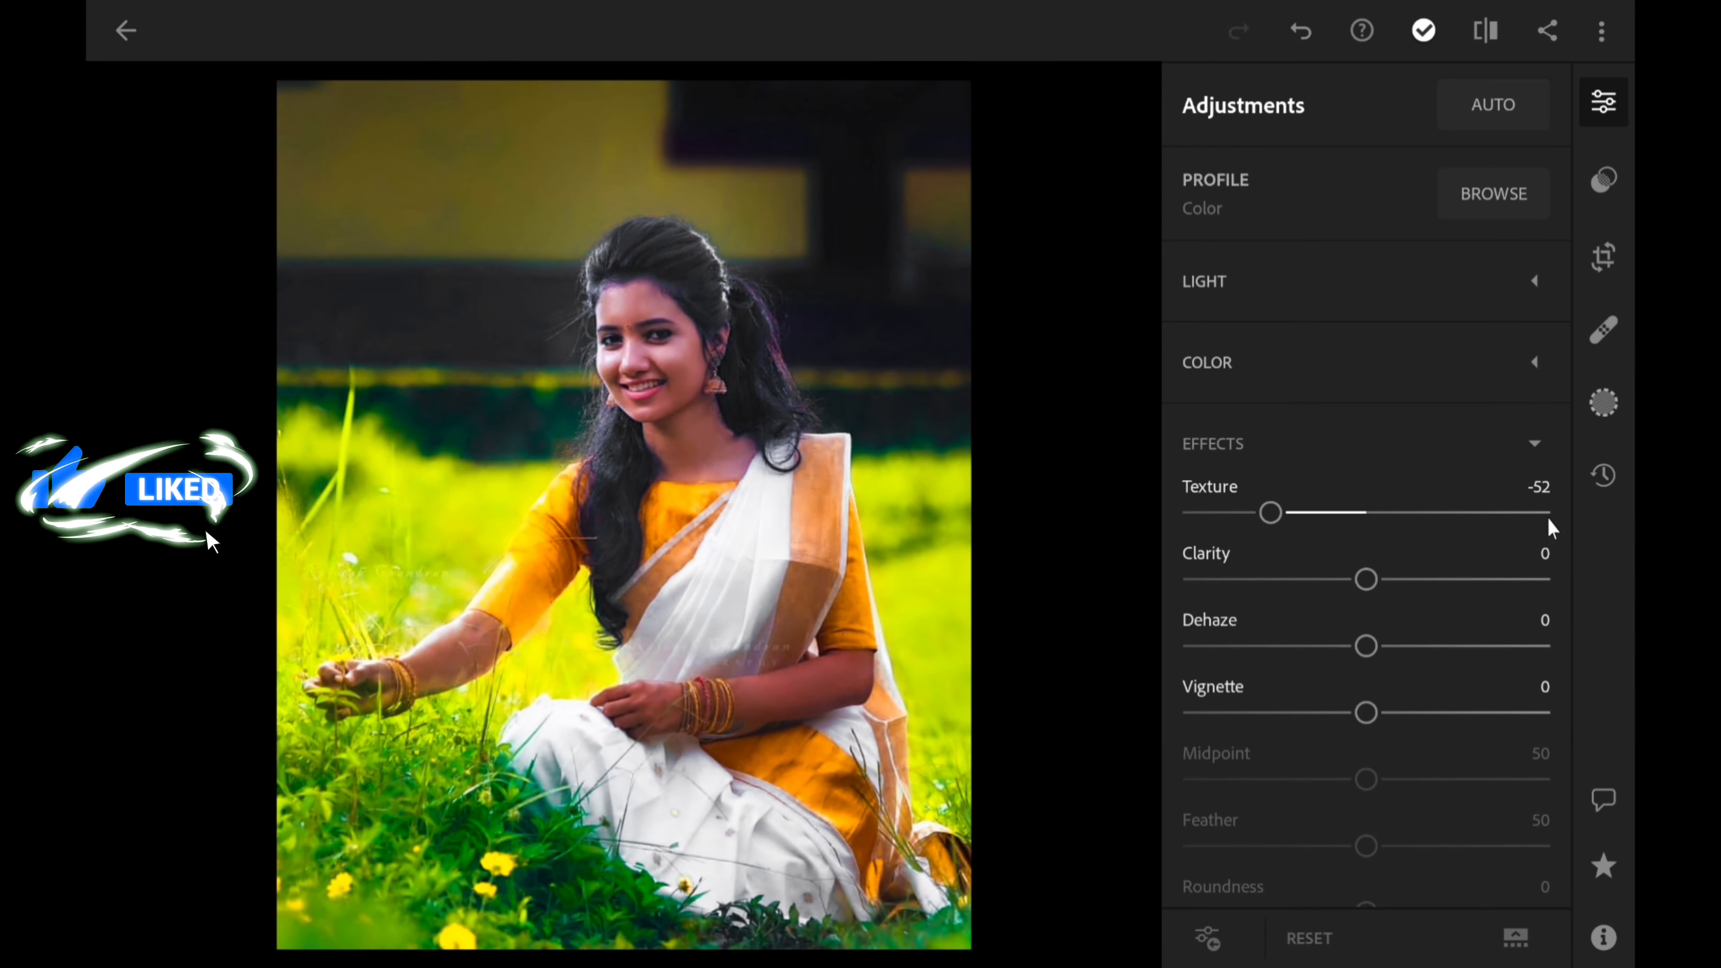
{"action": "left_click_drag", "start_coordinate": [1370, 585], "coordinate": [1436, 587]}
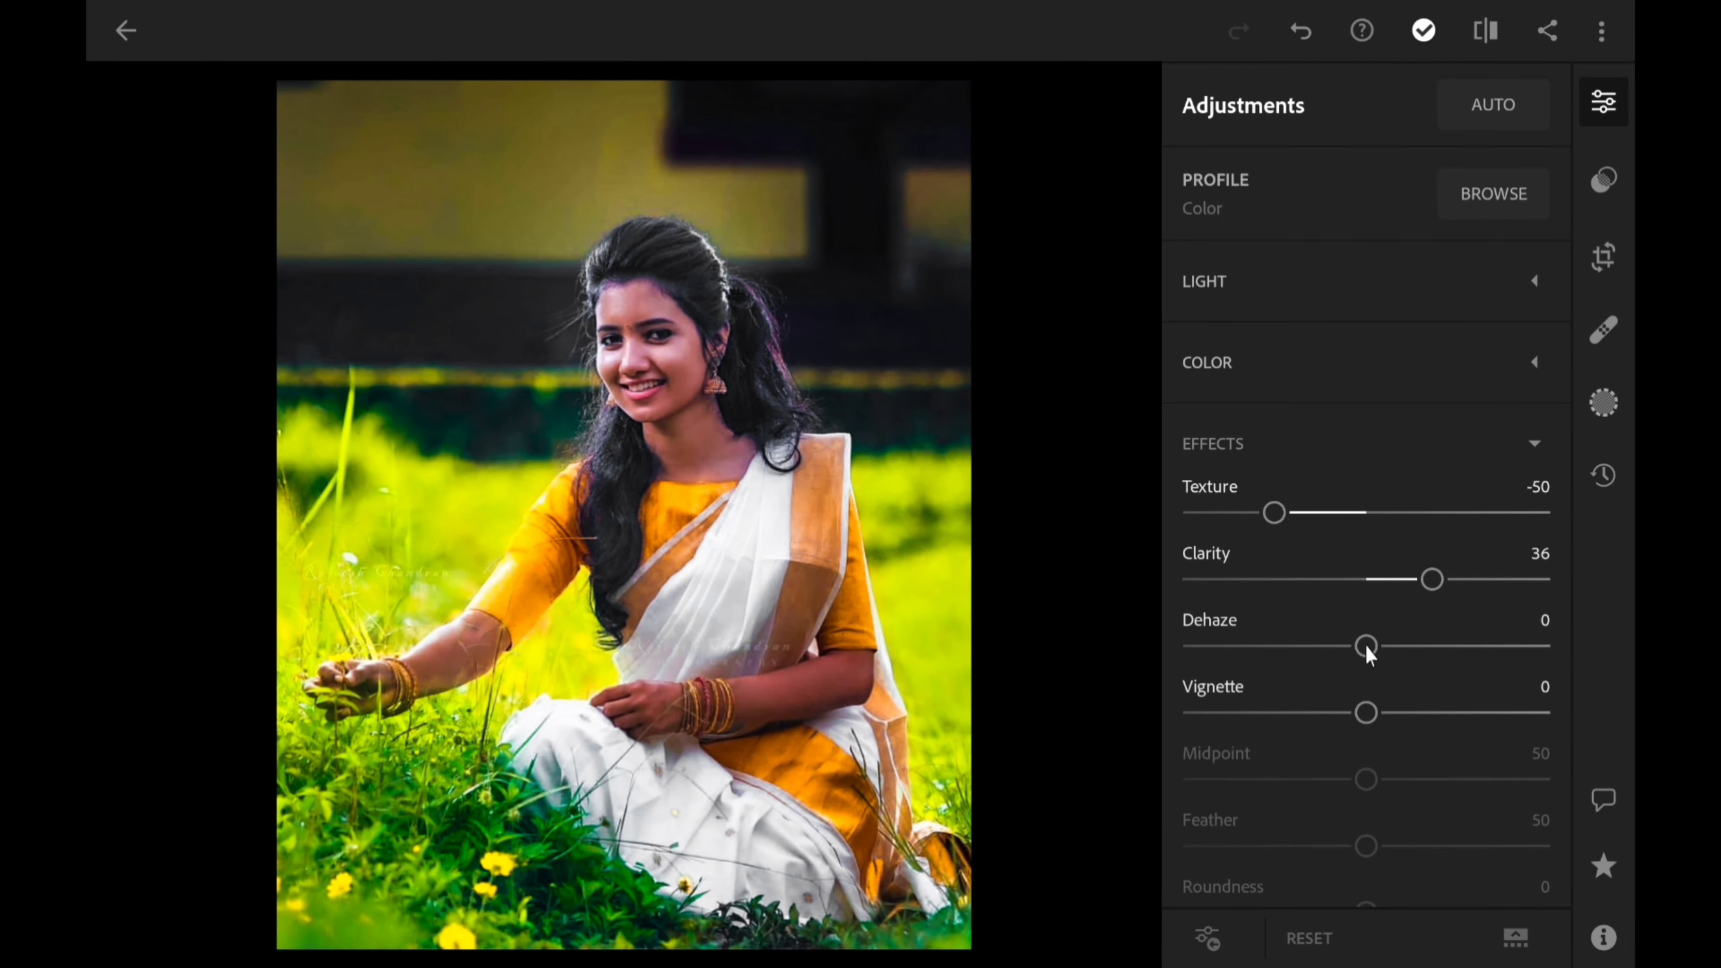
{"action": "mouse_move", "coordinate": [1351, 646]}
{"action": "left_mouse_down"}
{"action": "mouse_move", "coordinate": [1334, 644]}
{"action": "mouse_move", "coordinate": [1349, 640]}
{"action": "left_mouse_up"}
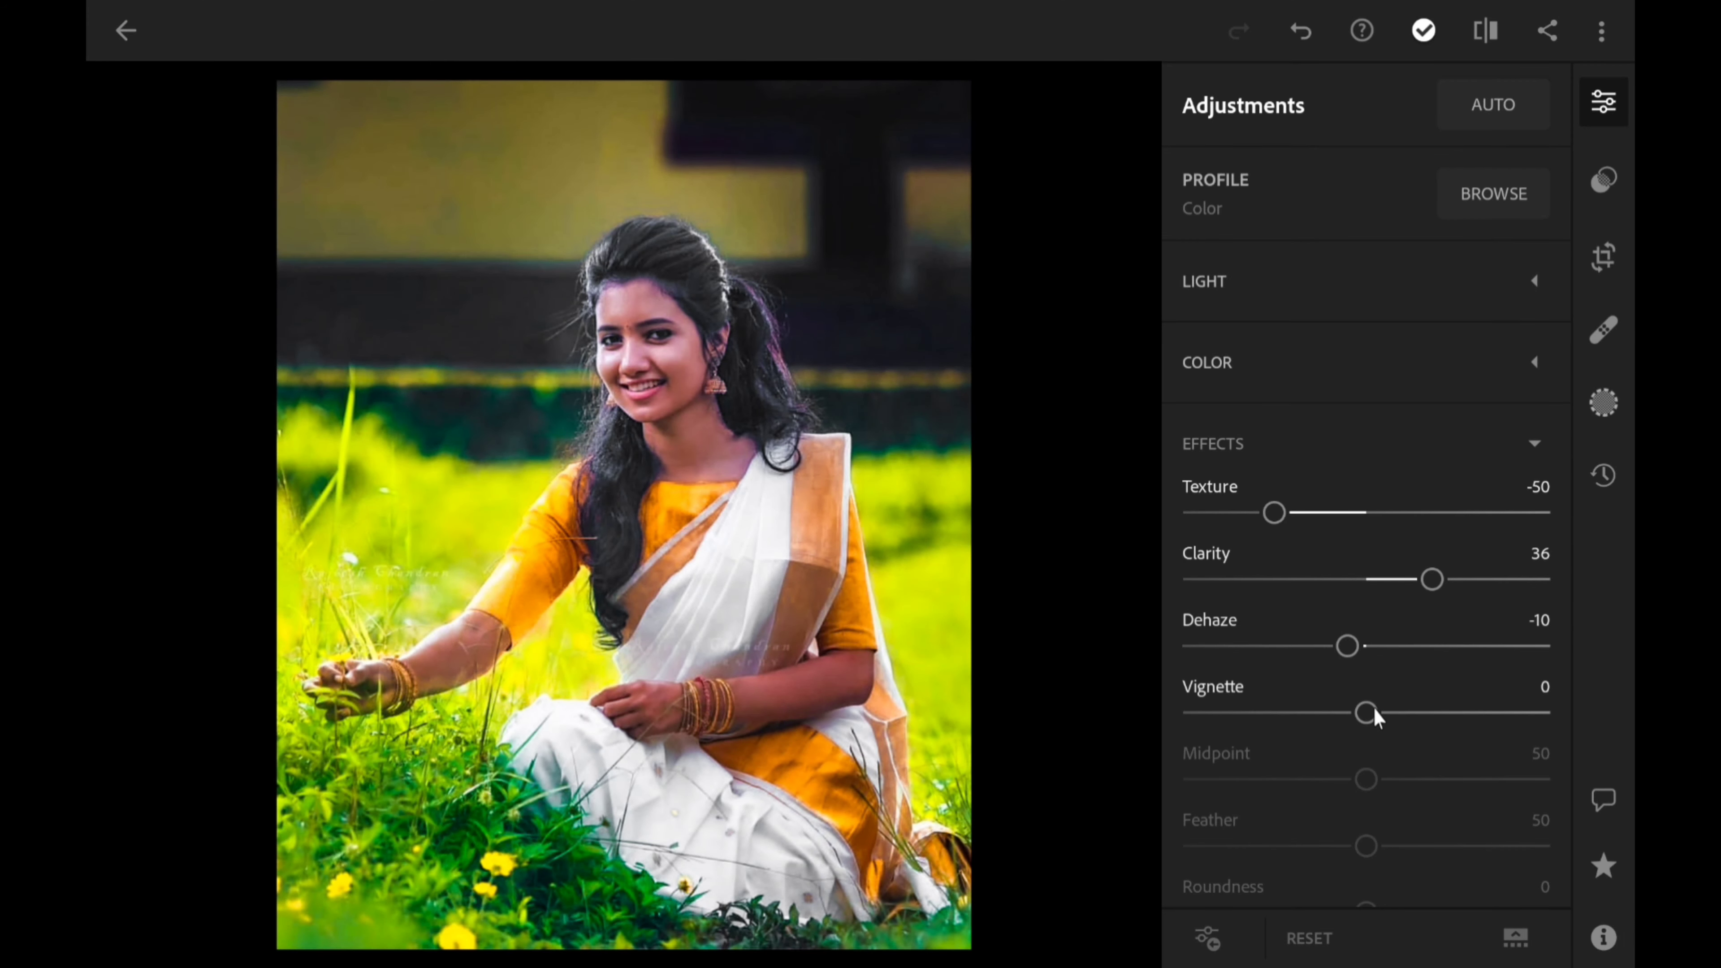
Add a -20 vignette with vignette Highlights at 50.
{"action": "left_click_drag", "start_coordinate": [1366, 713], "coordinate": [1331, 721]}
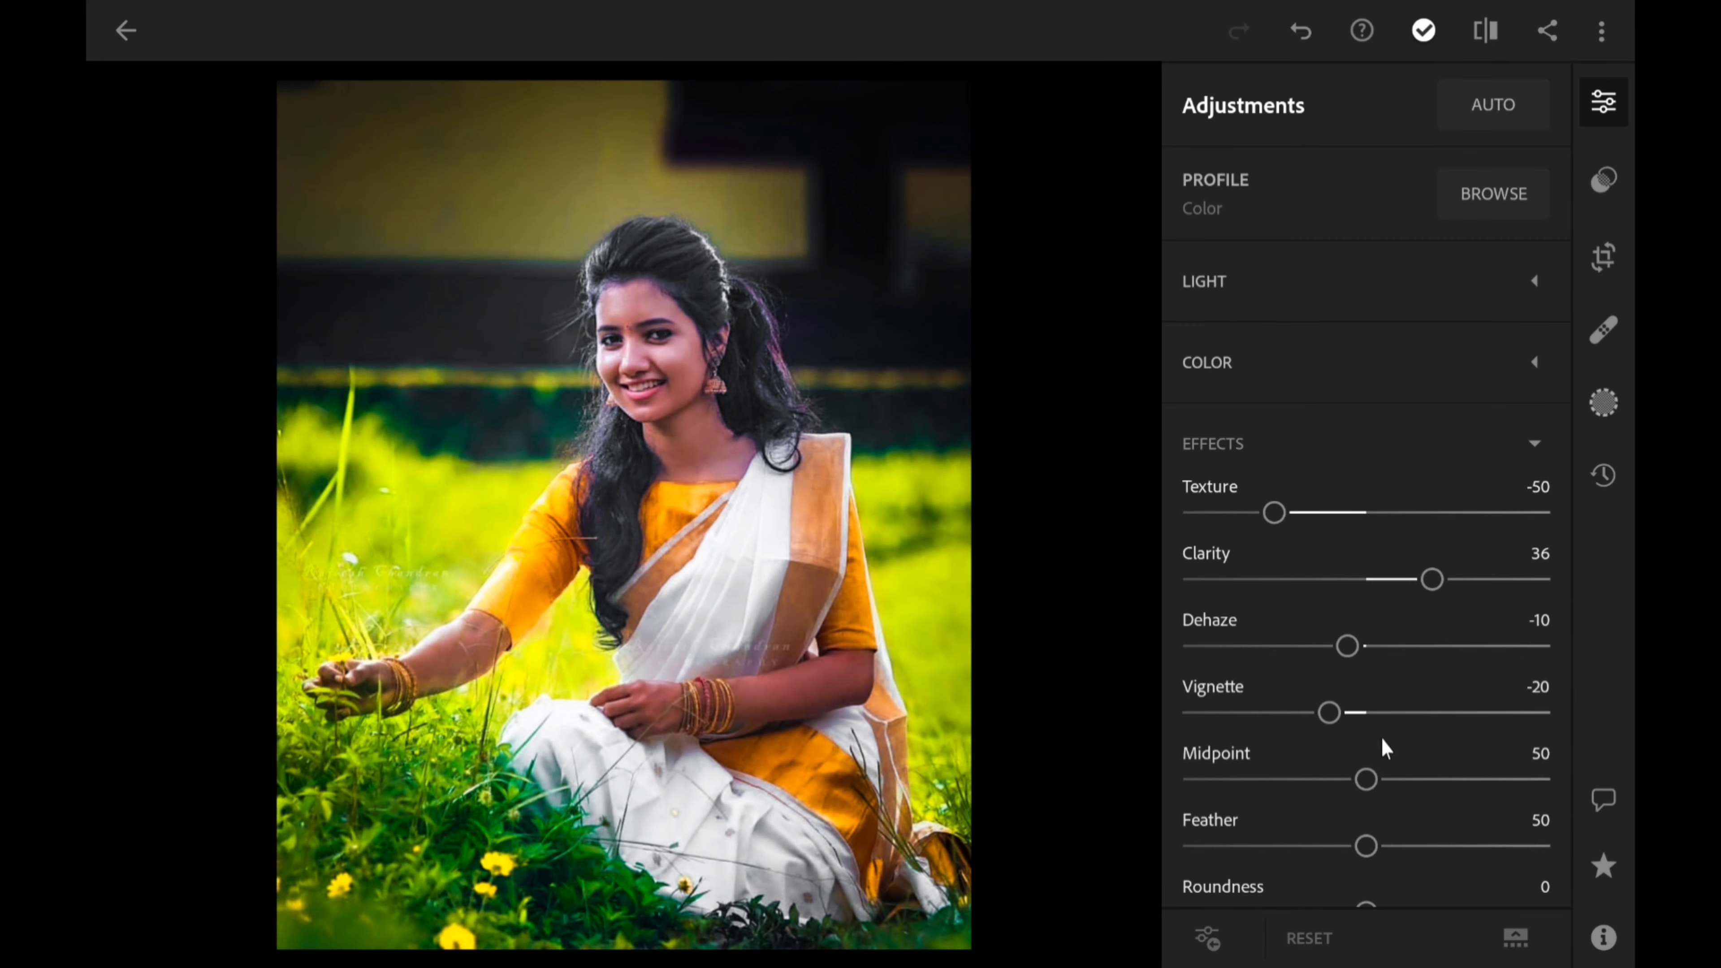
{"action": "left_click_drag", "start_coordinate": [1382, 749], "coordinate": [1382, 468]}
{"action": "left_click_drag", "start_coordinate": [1182, 693], "coordinate": [1388, 710]}
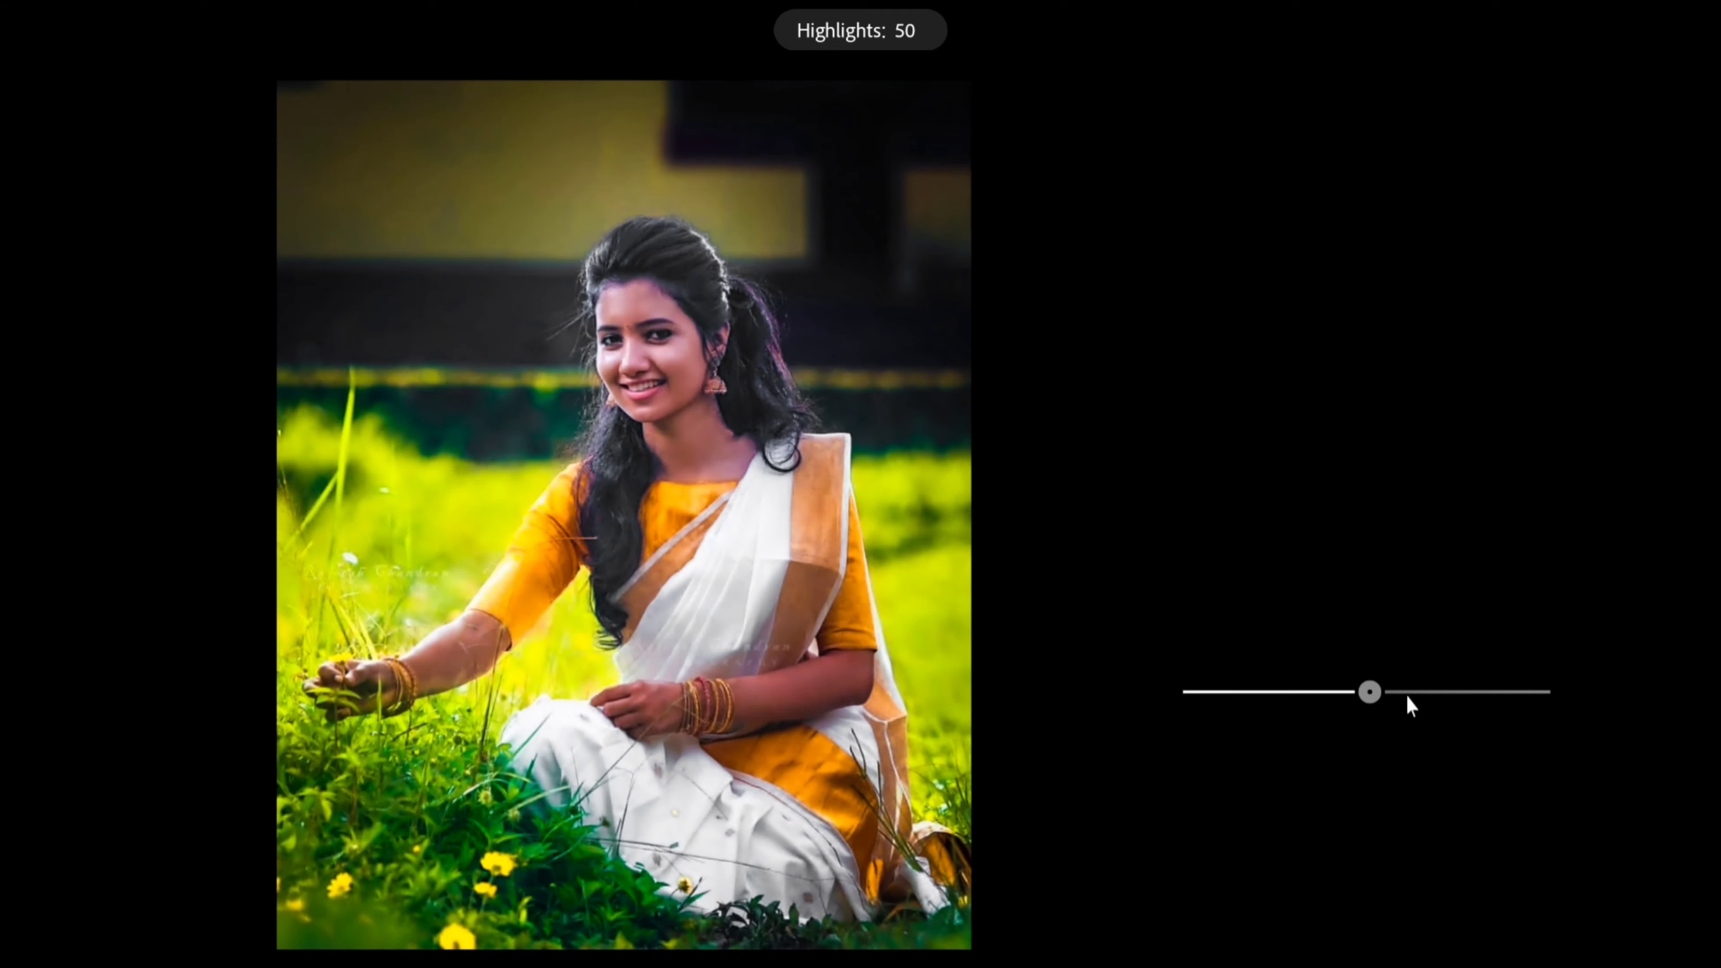
{"action": "left_click_drag", "start_coordinate": [1398, 703], "coordinate": [1351, 690]}
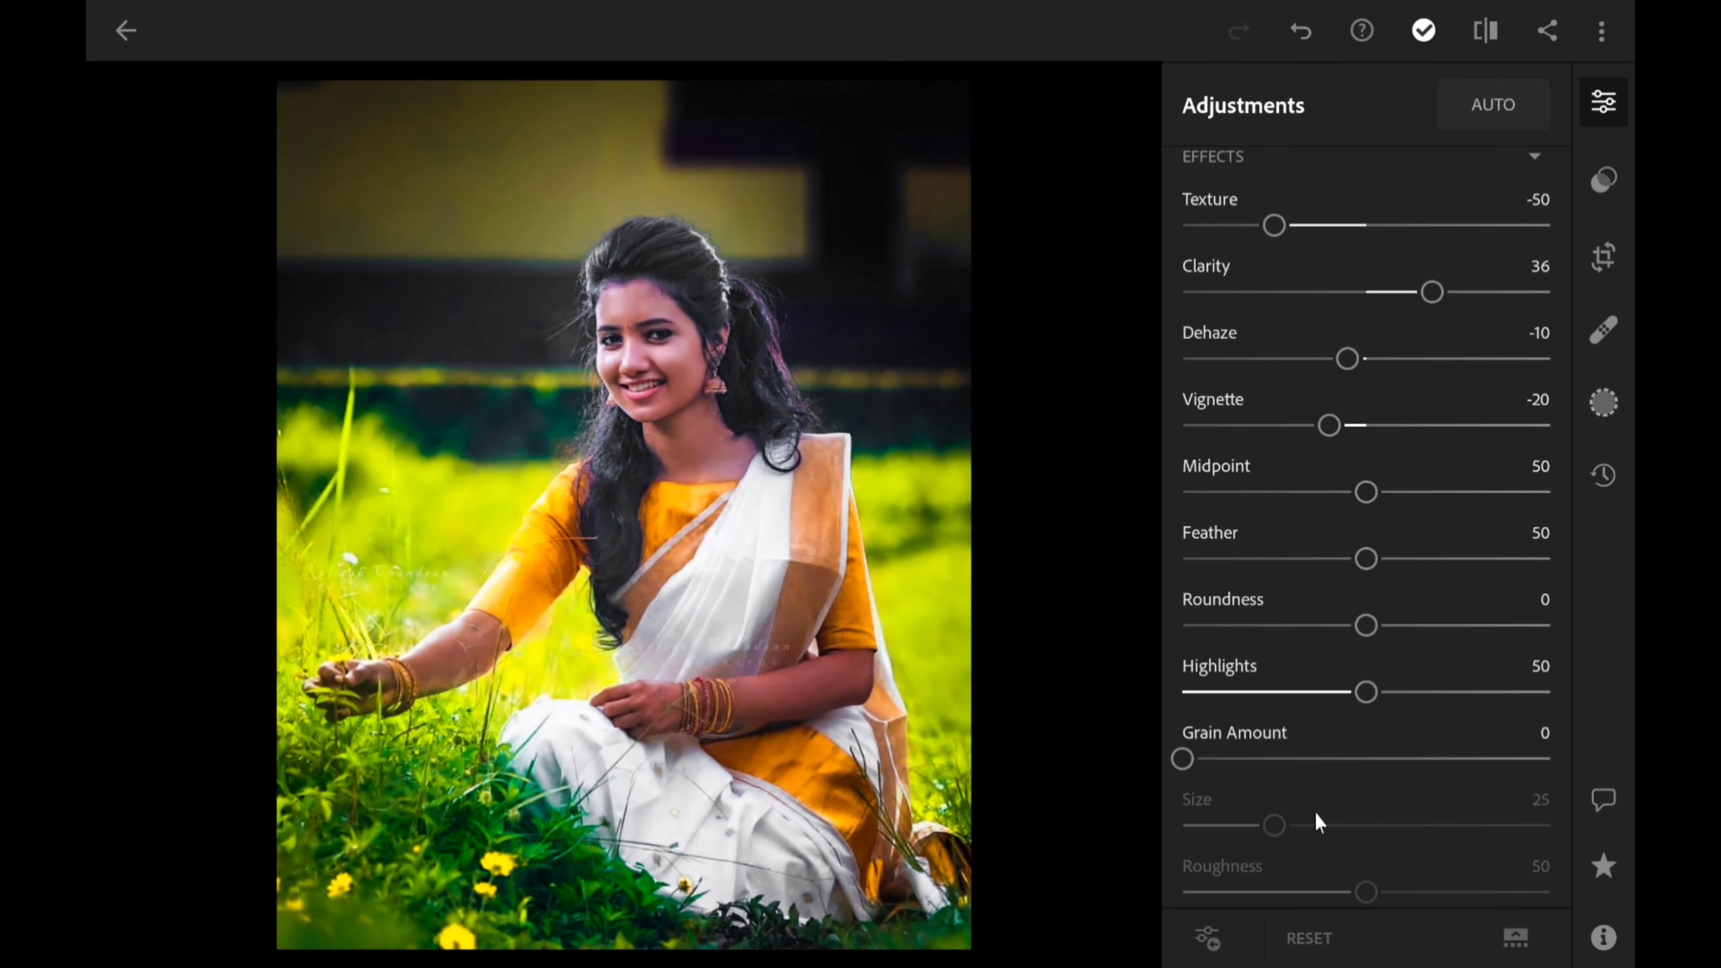
In Detail, set Sharpening 40, Radius 1.30, Detail 34 and Masking 15.
{"action": "left_click", "coordinate": [1399, 746]}
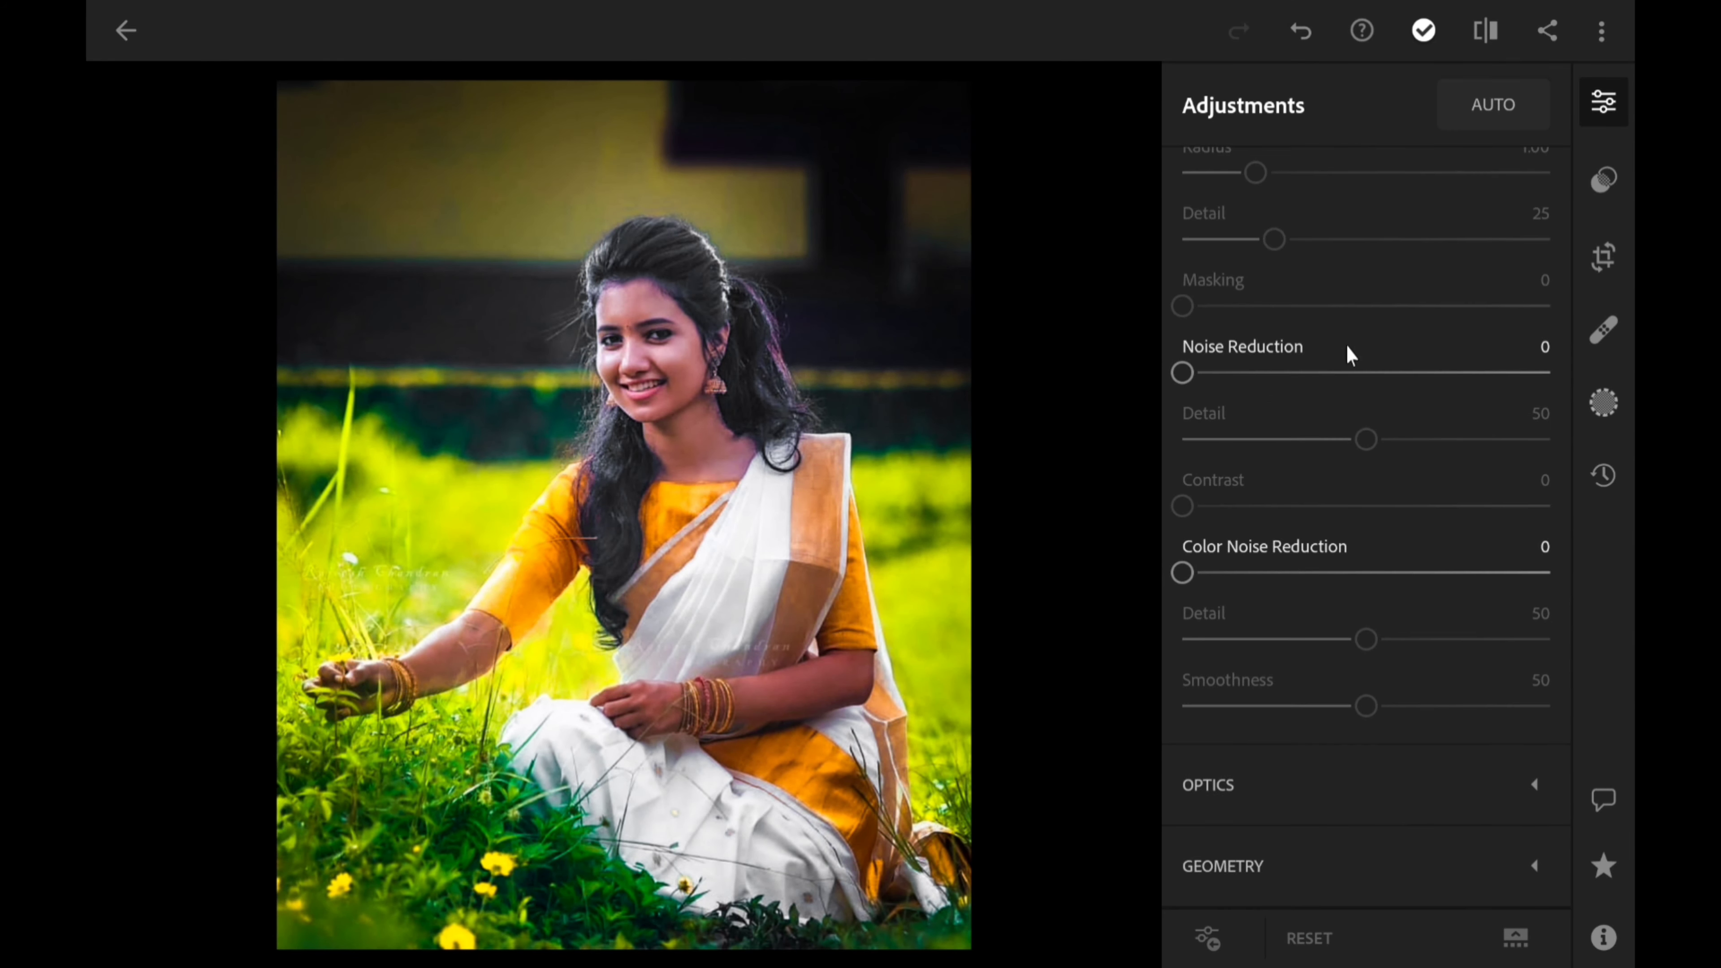
{"action": "left_click_drag", "start_coordinate": [1186, 527], "coordinate": [1307, 535]}
{"action": "left_click_drag", "start_coordinate": [1256, 594], "coordinate": [1315, 594]}
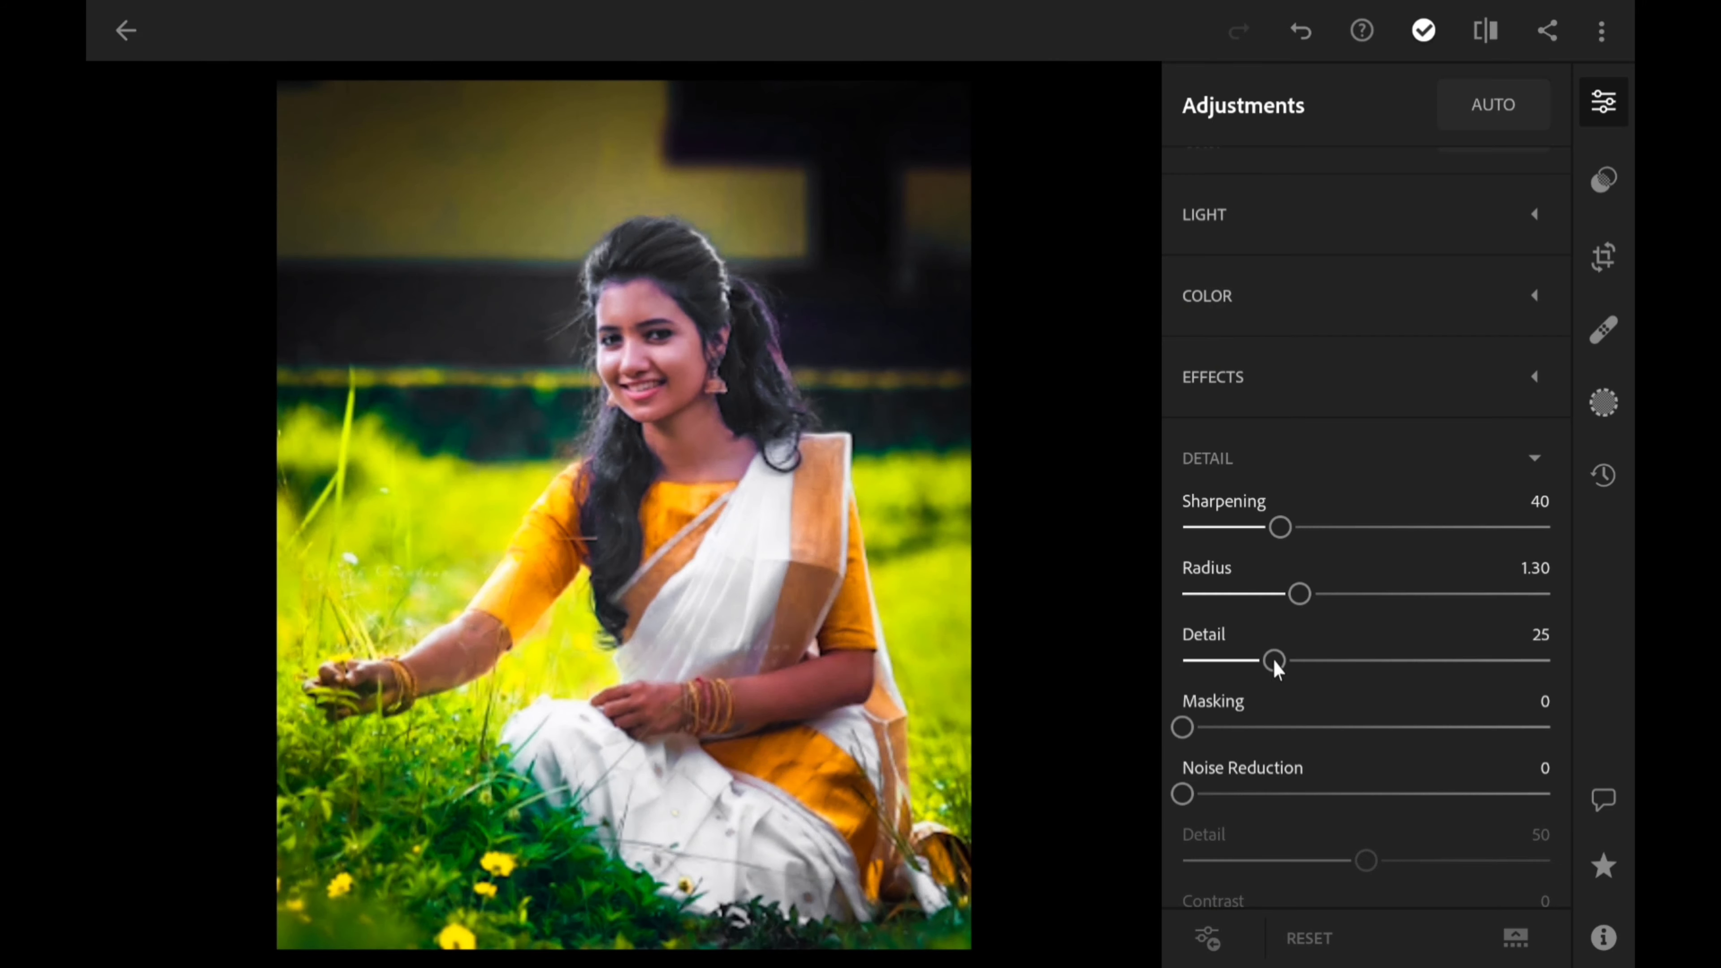
{"action": "mouse_move", "coordinate": [1273, 661]}
{"action": "left_mouse_down"}
{"action": "mouse_move", "coordinate": [1321, 664]}
{"action": "mouse_move", "coordinate": [1307, 669]}
{"action": "left_mouse_up"}
{"action": "left_click_drag", "start_coordinate": [1185, 726], "coordinate": [1247, 727]}
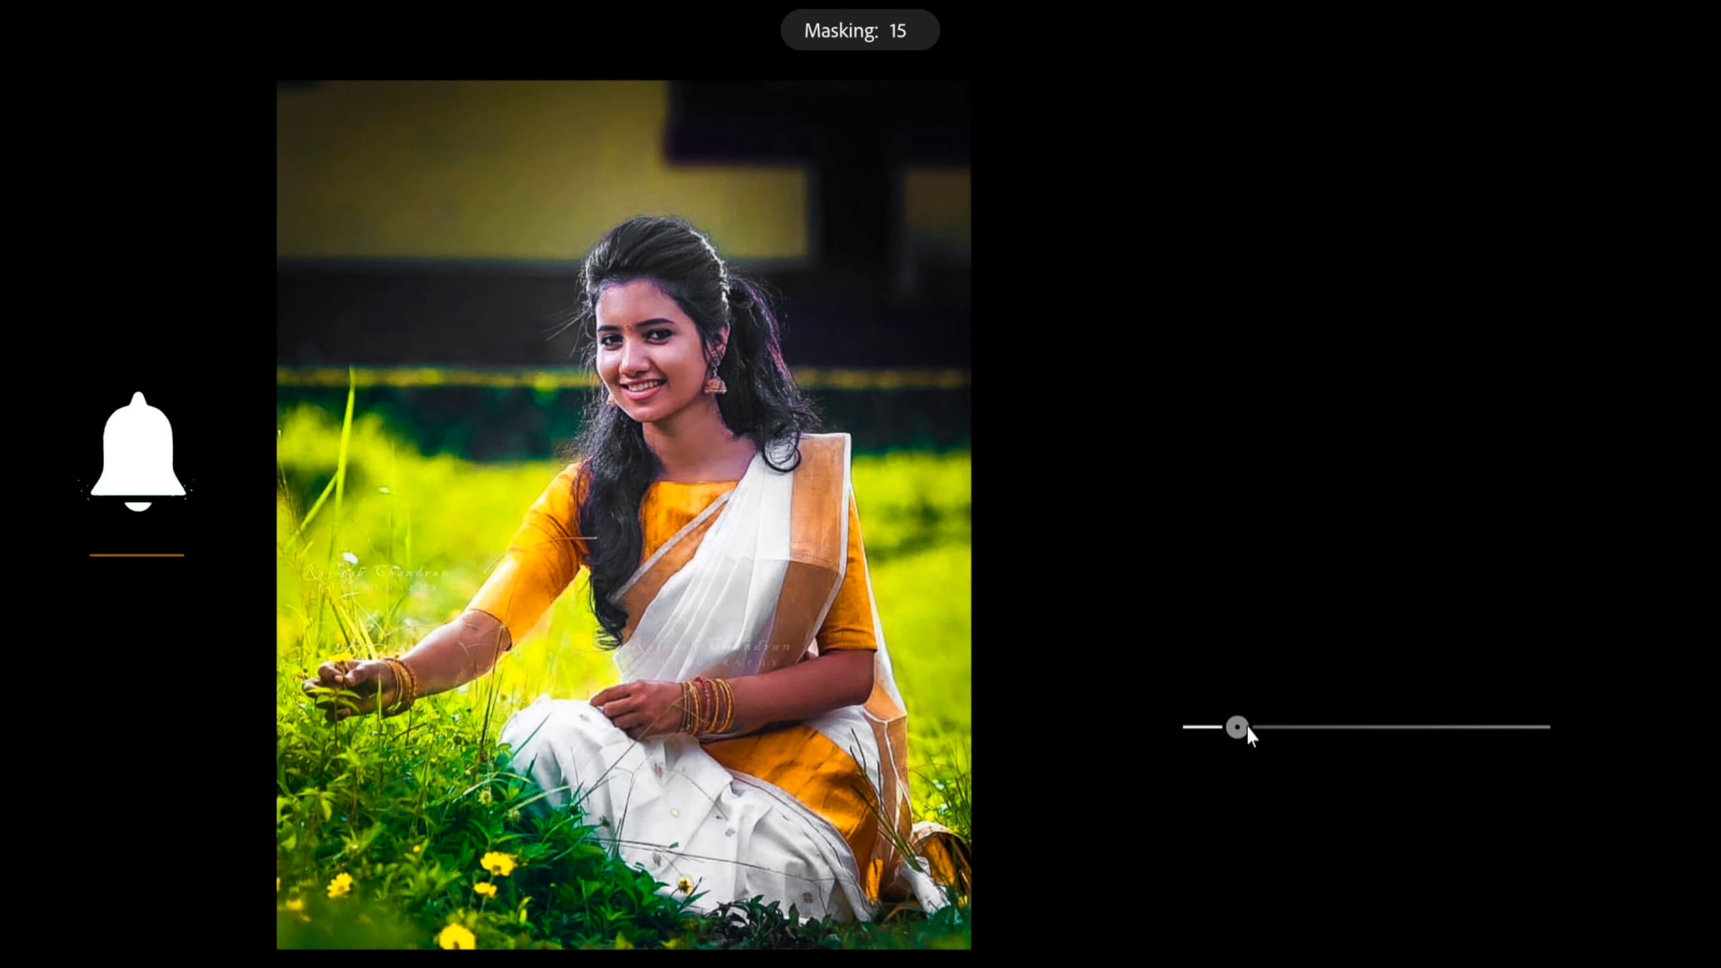
Set Noise Reduction 50, Contrast 50, Color Noise Reduction 50, then compare with the original.
{"action": "mouse_move", "coordinate": [1182, 794]}
{"action": "left_mouse_down"}
{"action": "mouse_move", "coordinate": [1307, 794]}
{"action": "mouse_move", "coordinate": [1376, 816]}
{"action": "left_mouse_up"}
{"action": "left_click_drag", "start_coordinate": [1183, 645], "coordinate": [1410, 675]}
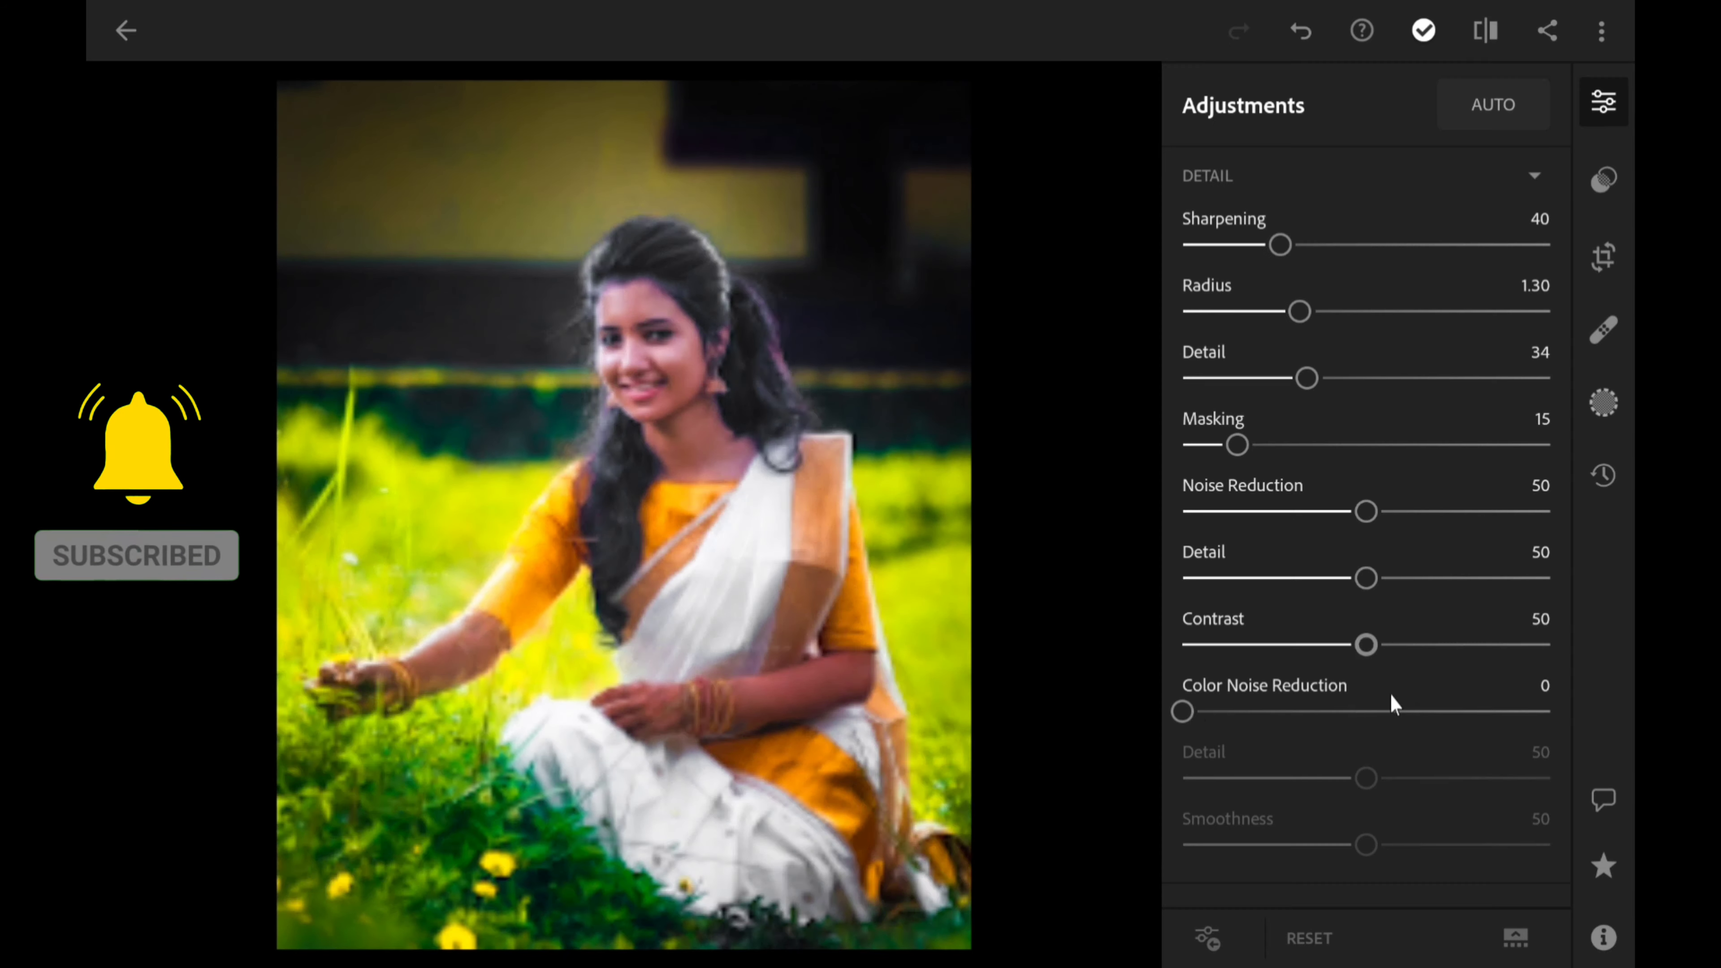
{"action": "left_click_drag", "start_coordinate": [1213, 712], "coordinate": [1404, 715]}
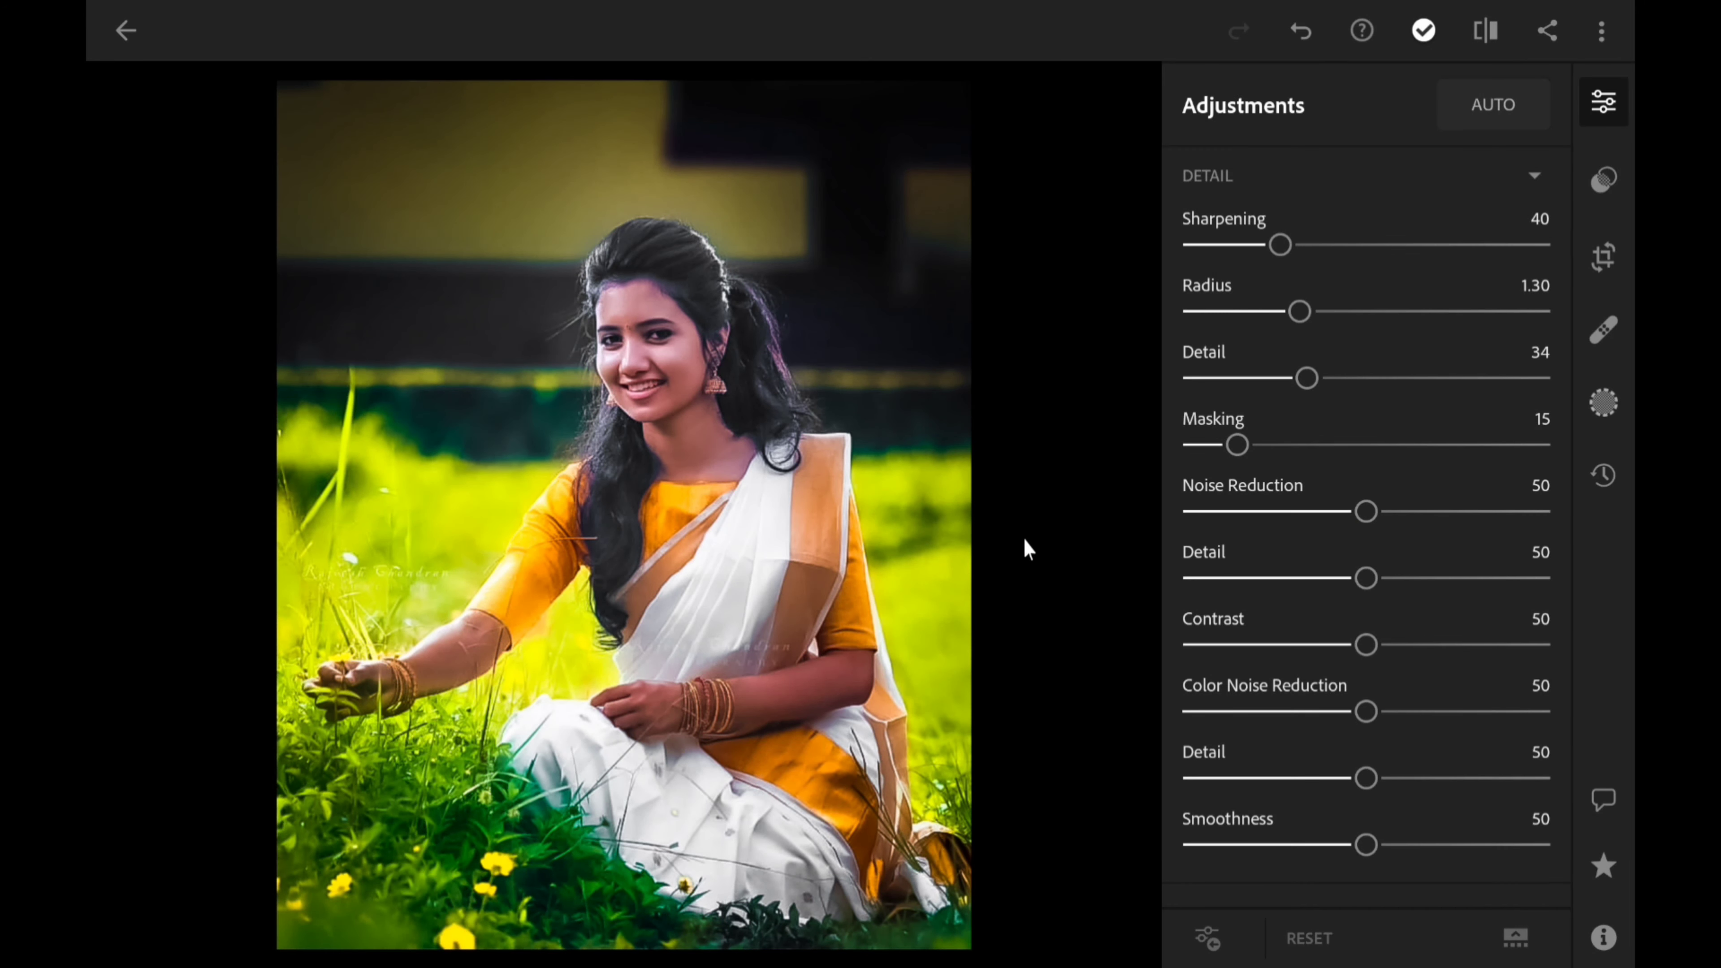
{"action": "left_click", "coordinate": [1535, 177]}
{"action": "left_click", "coordinate": [968, 611]}
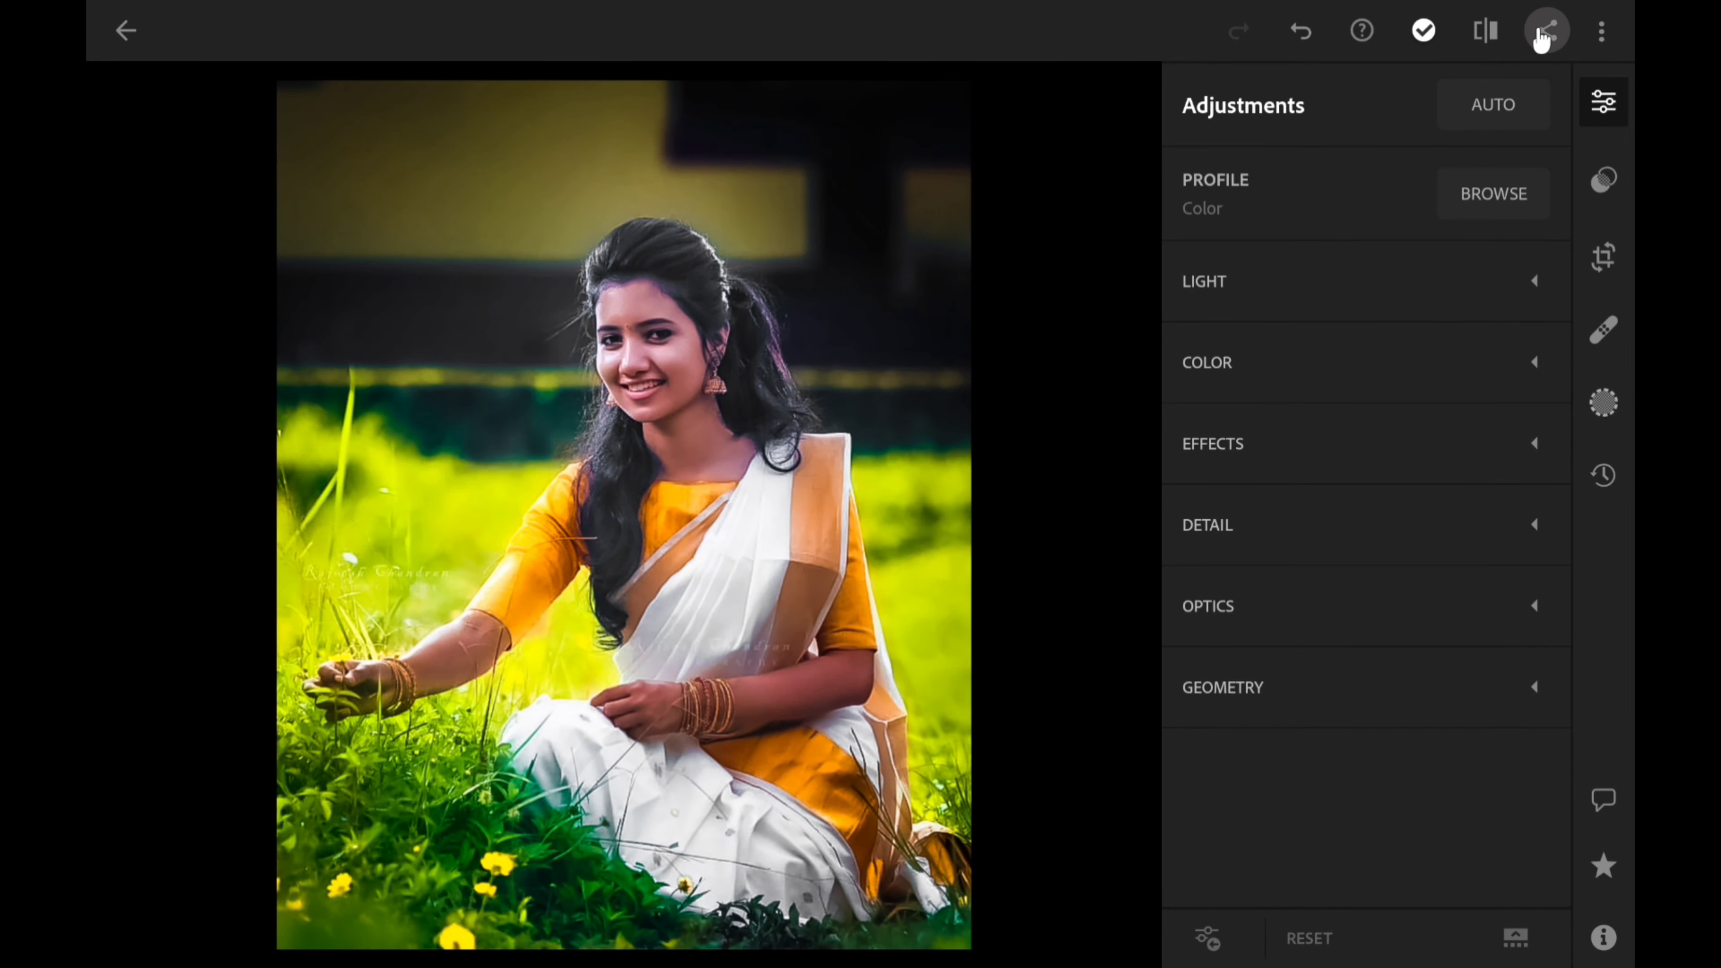
Export the edited portrait to the device with Save to Device.
{"action": "left_click", "coordinate": [1546, 32]}
{"action": "left_click", "coordinate": [695, 617]}
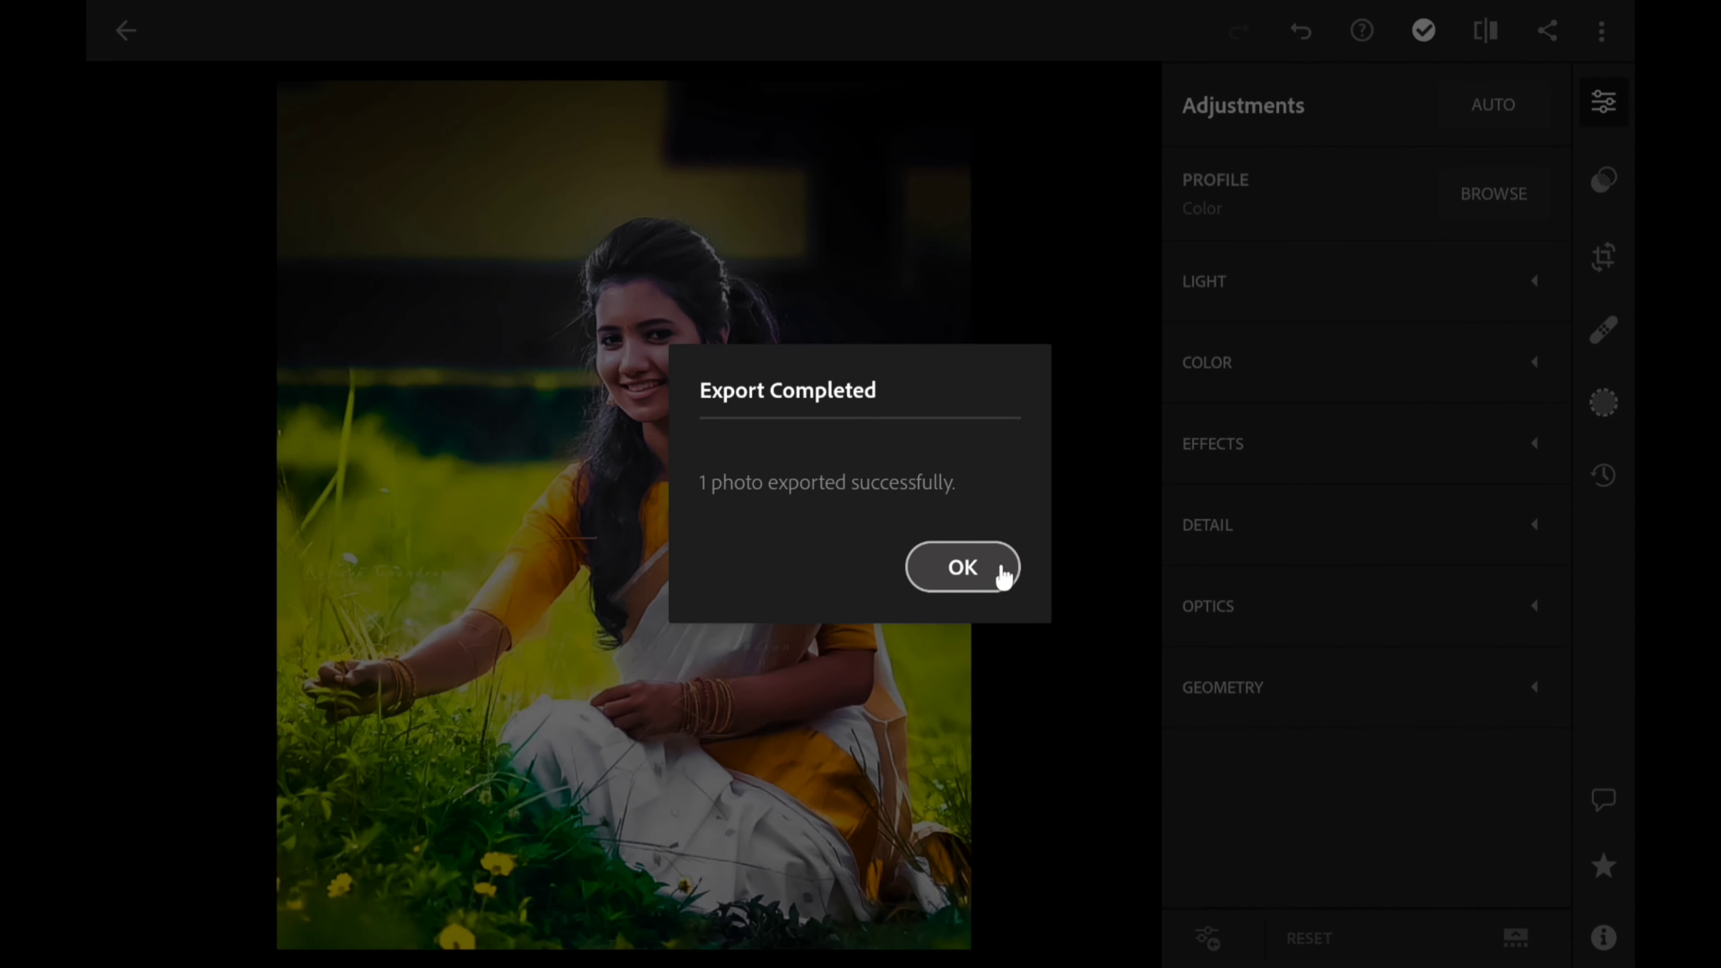